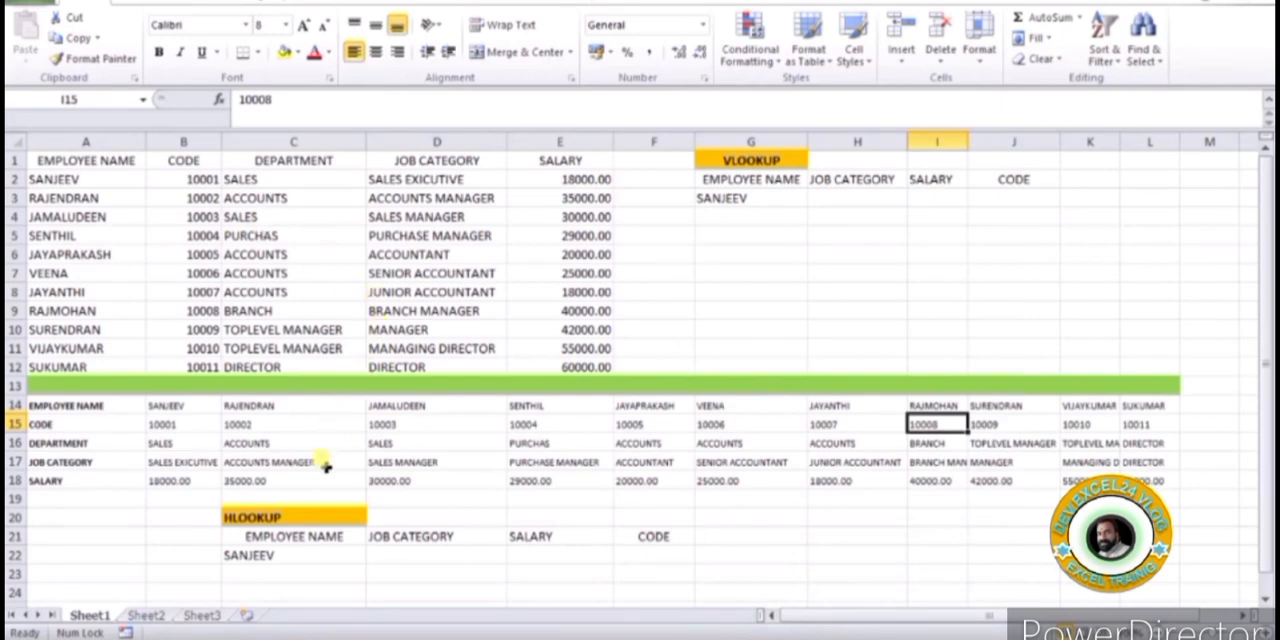
Examine the vertical employee table in A1:E12, the horizontal table in A14:L18, and the VLOOKUP and HLOOKUP result areas
left_click(287, 517)
left_click(740, 152)
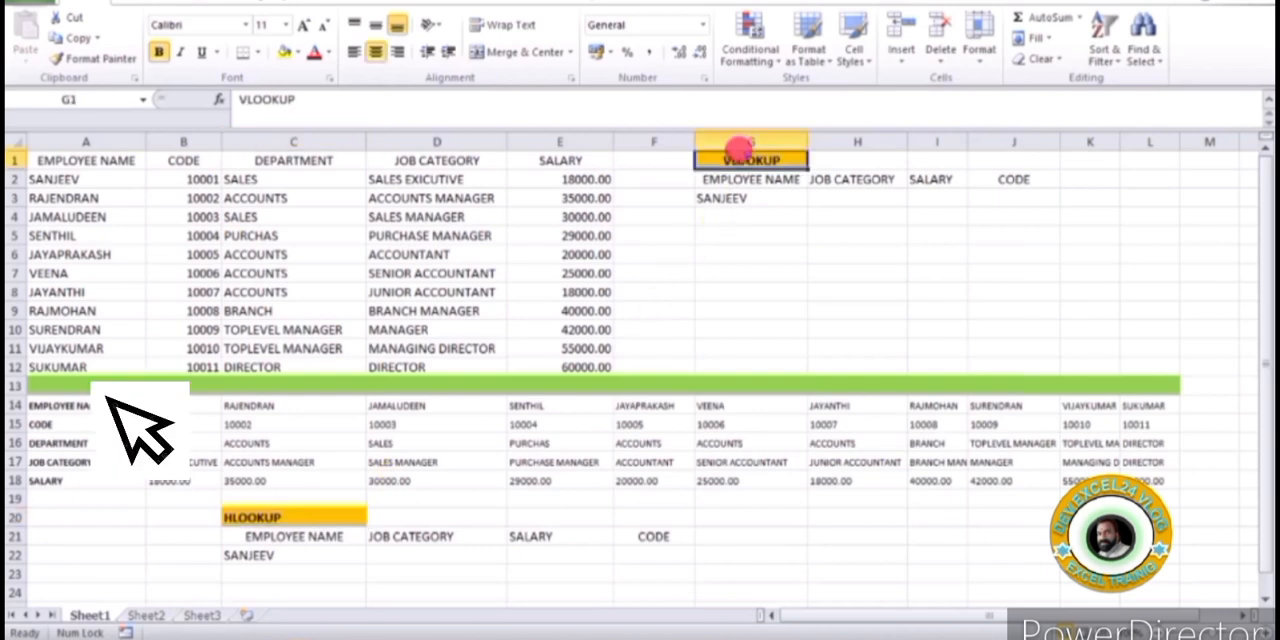
left_click(305, 515)
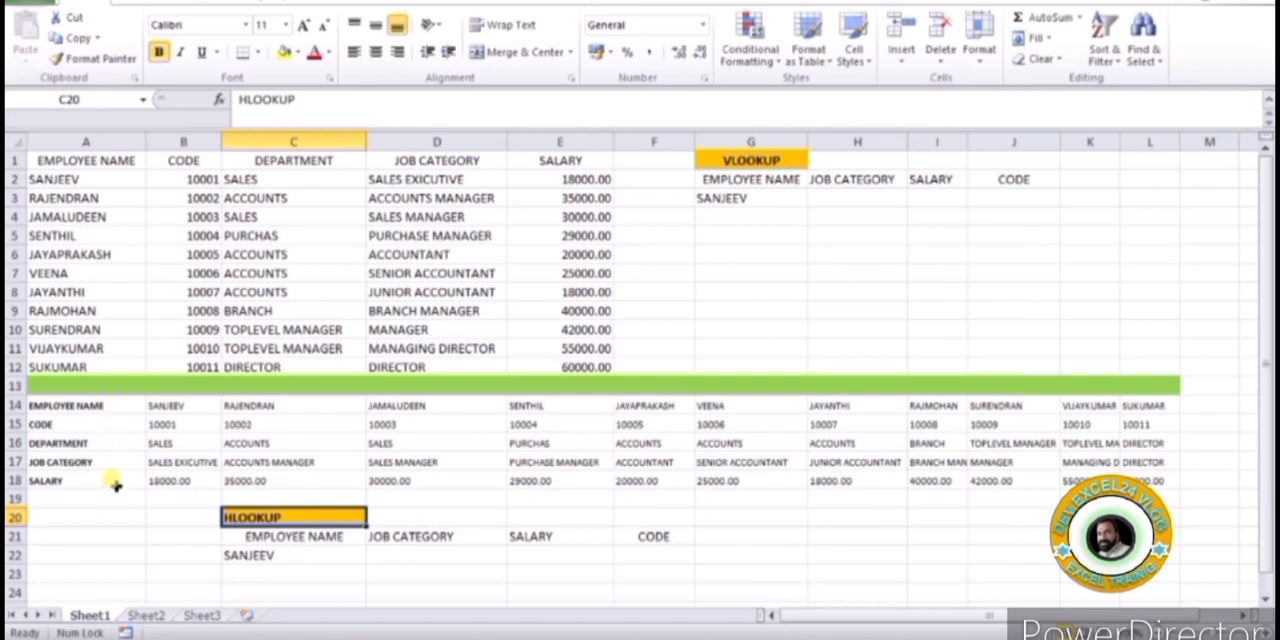
left_click_drag(94, 405, 1160, 472)
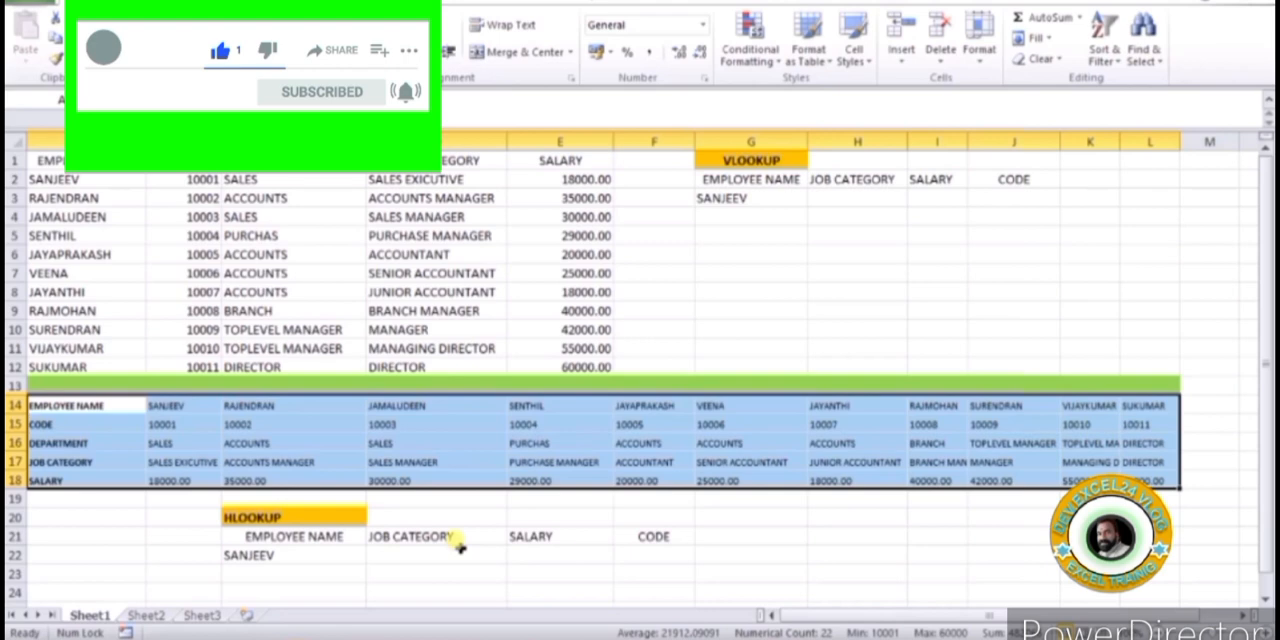
left_click(820, 204)
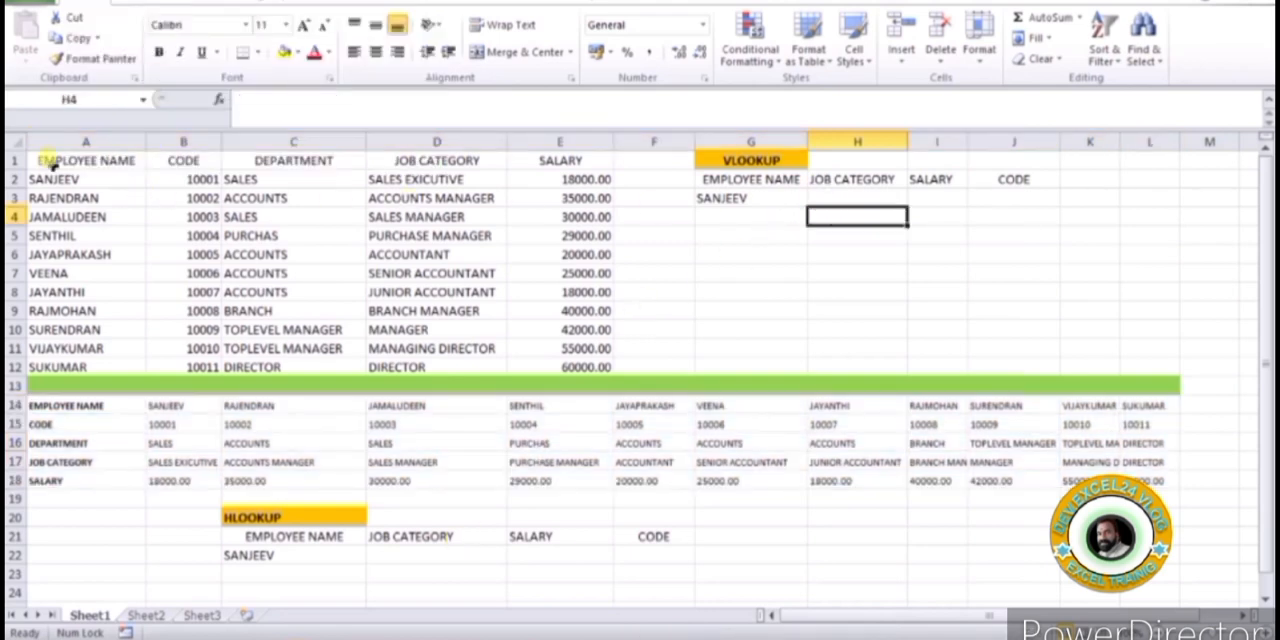
left_click_drag(55, 181, 578, 368)
left_click(750, 272)
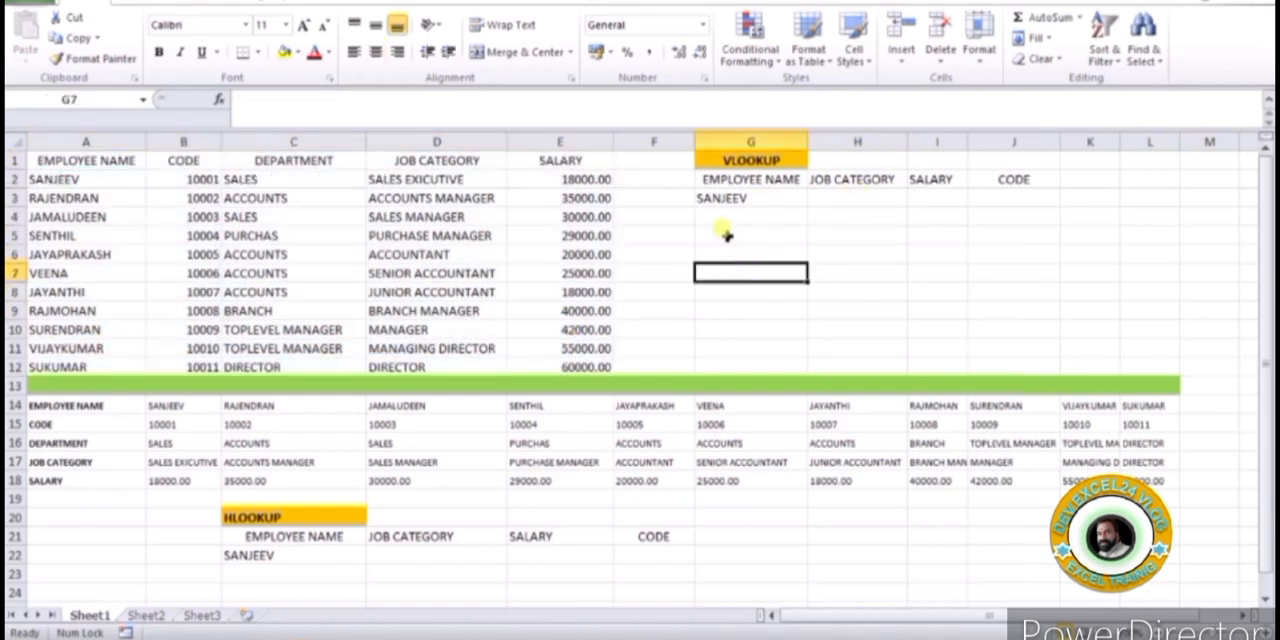
left_click(765, 198)
left_click(770, 160)
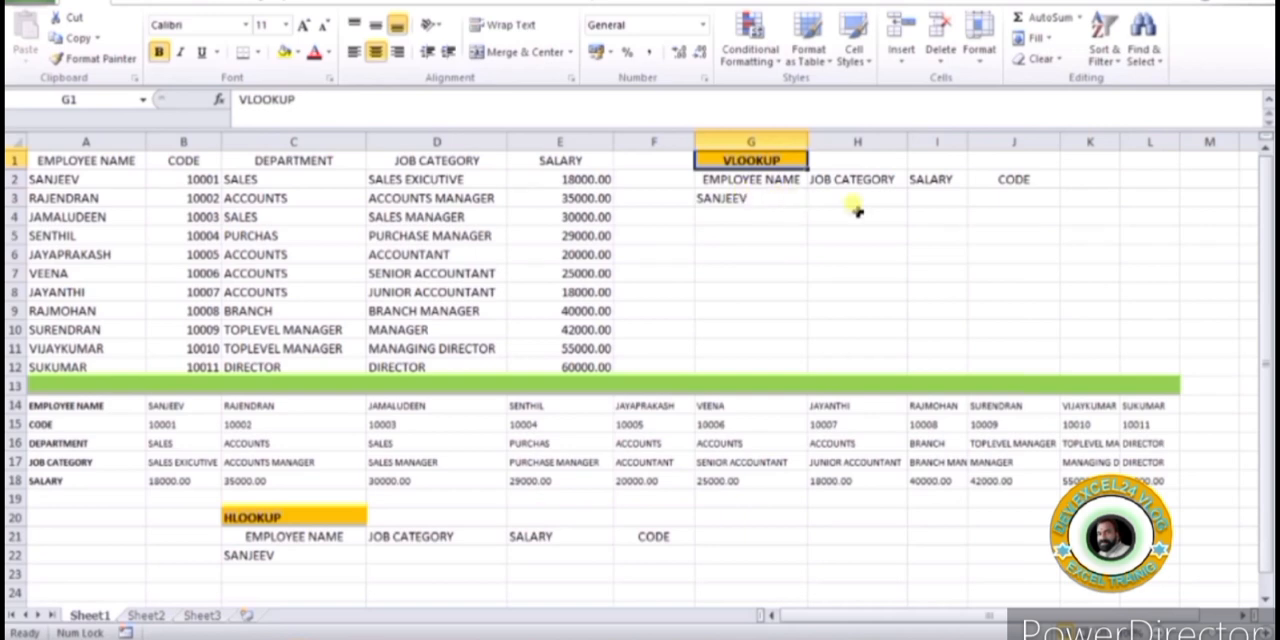
Start a VLOOKUP formula in H3 under JOB CATEGORY with G3 as the lookup value and A1:E12 as the table array
left_click(824, 200)
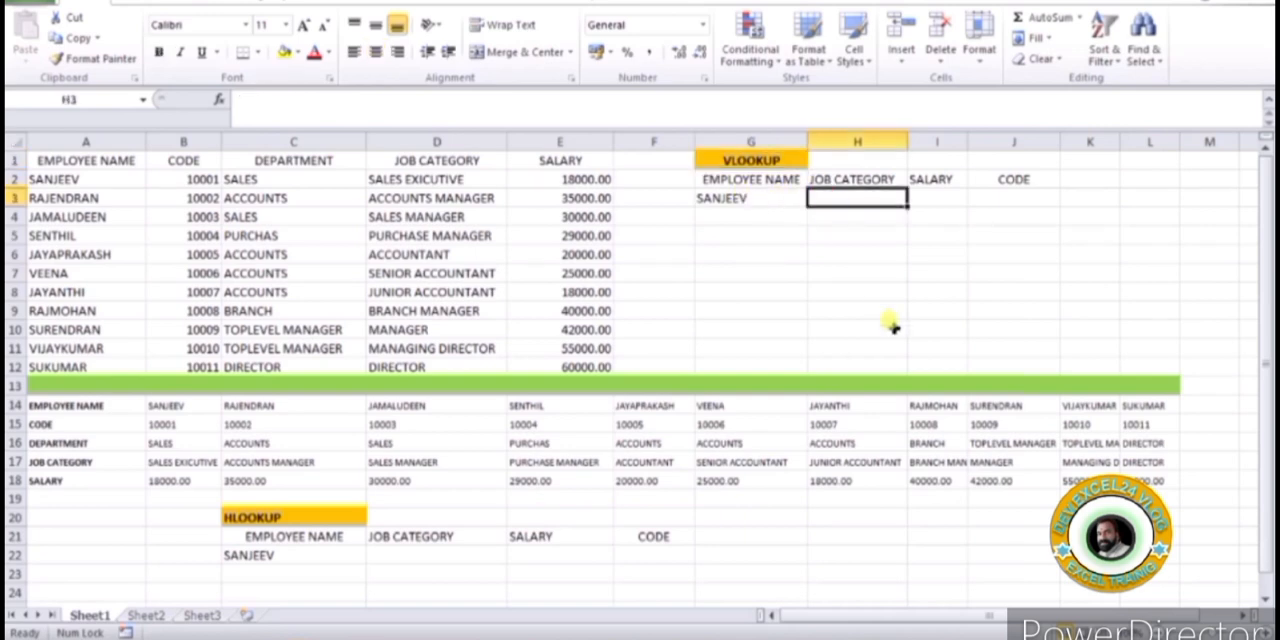
type("=")
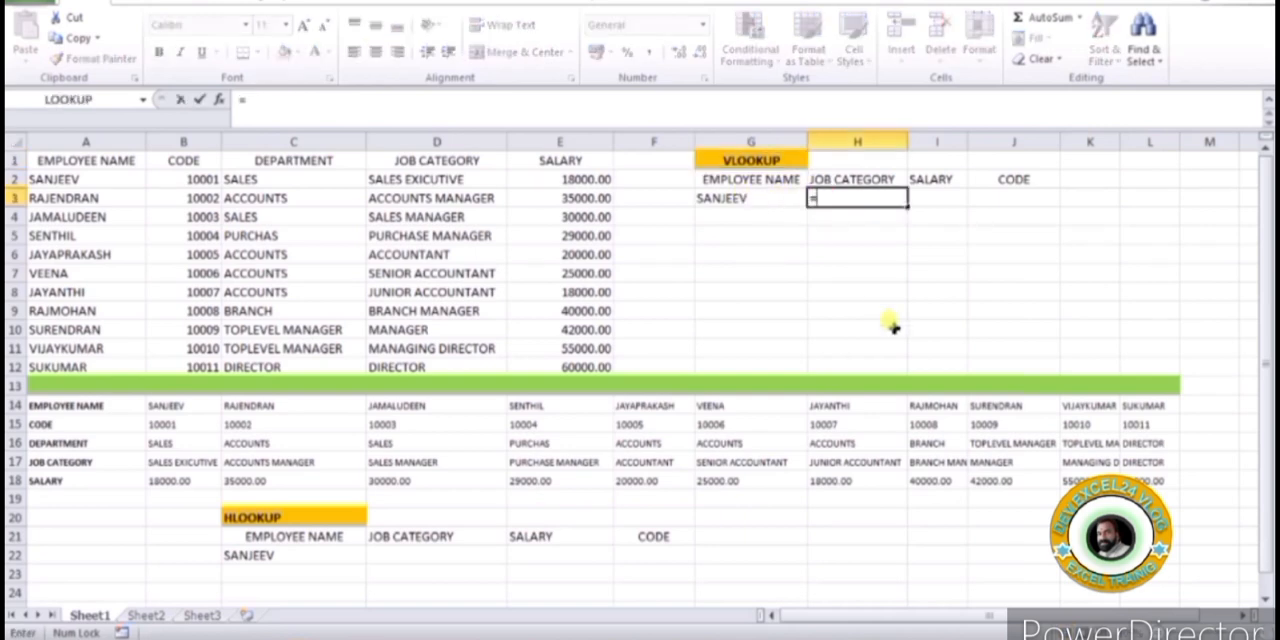
type("vlookup")
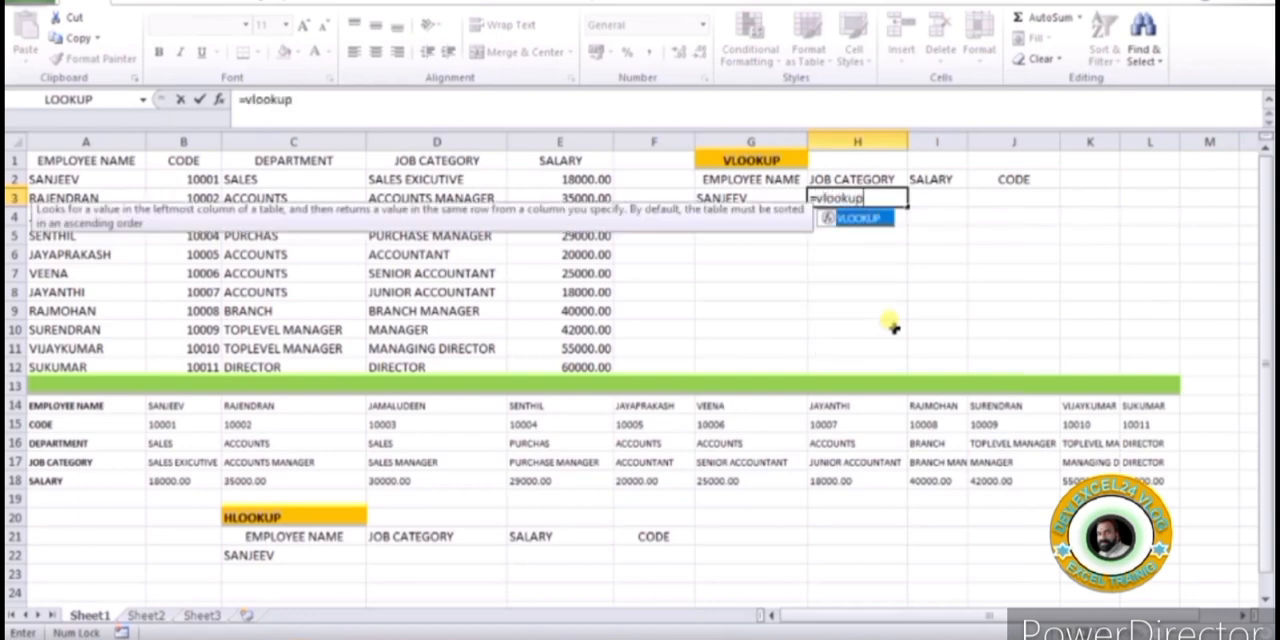
type("(")
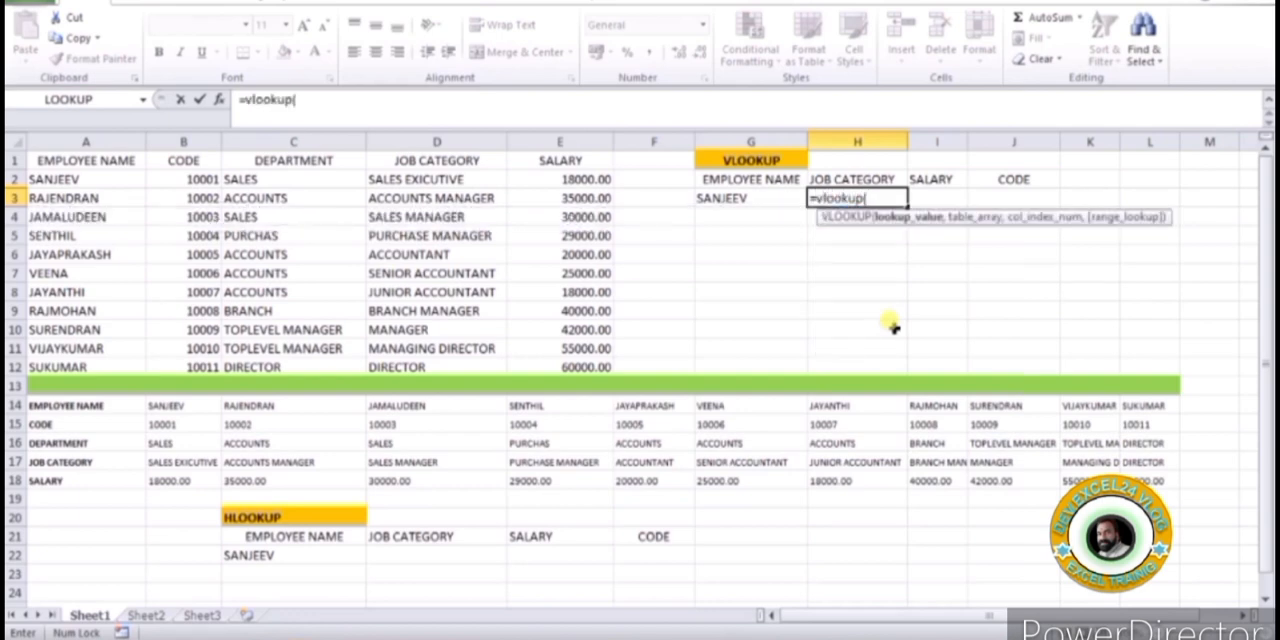
left_click(745, 192)
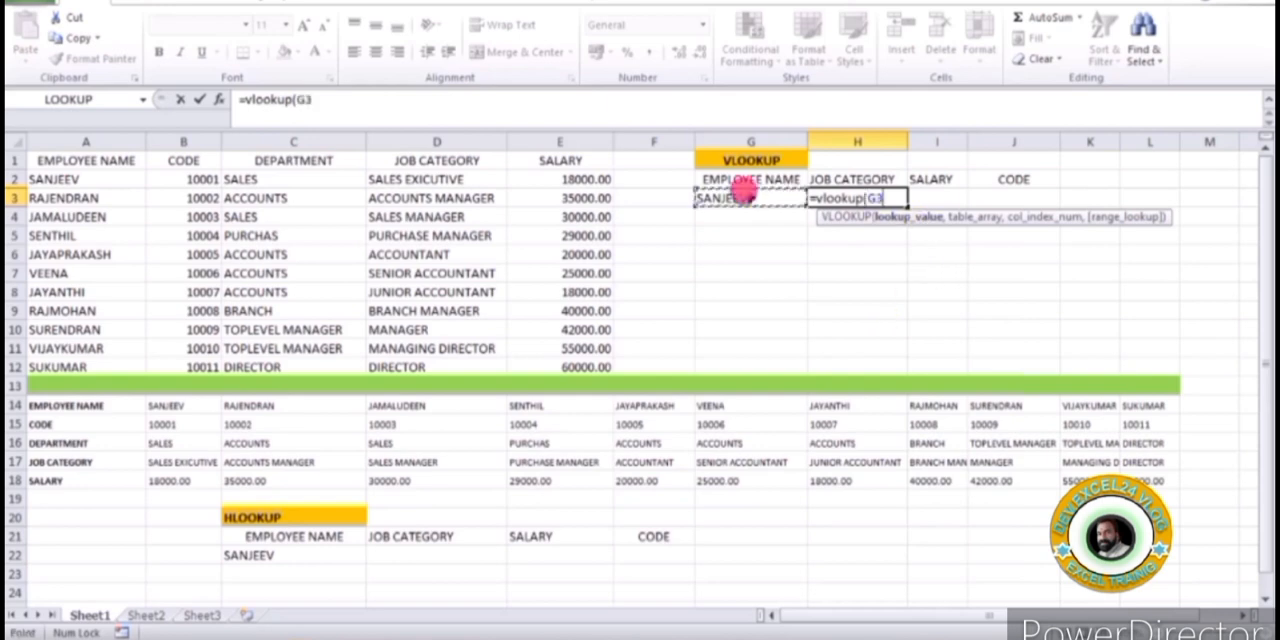
type(",")
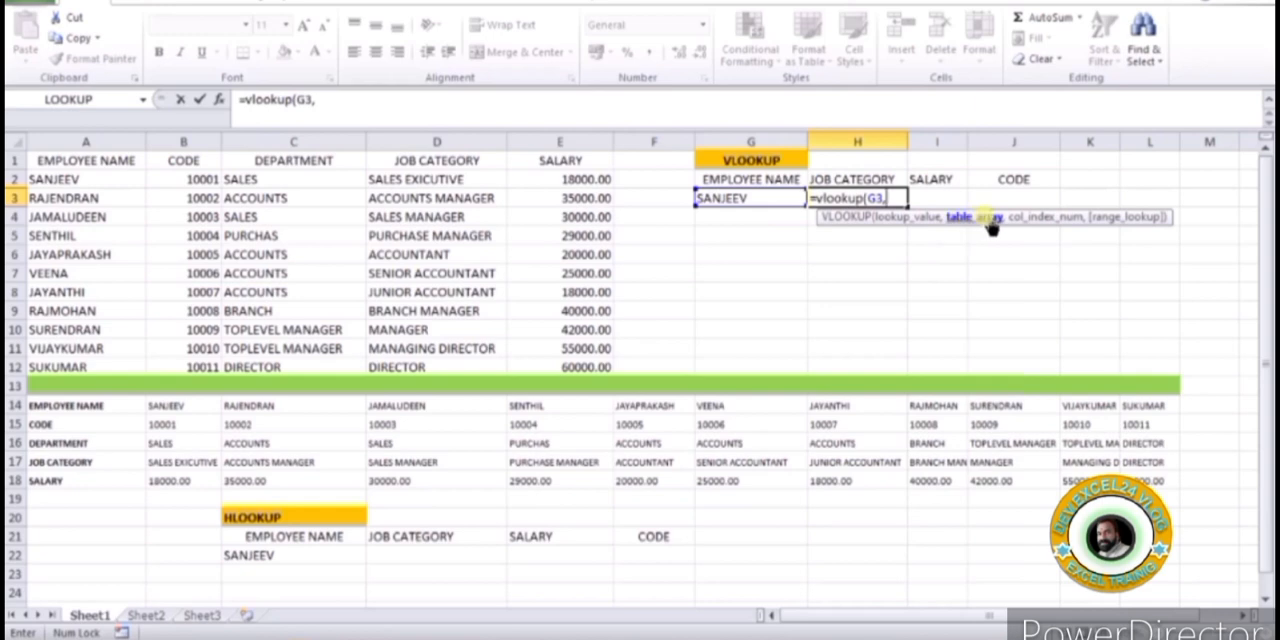
left_click_drag(60, 162, 605, 368)
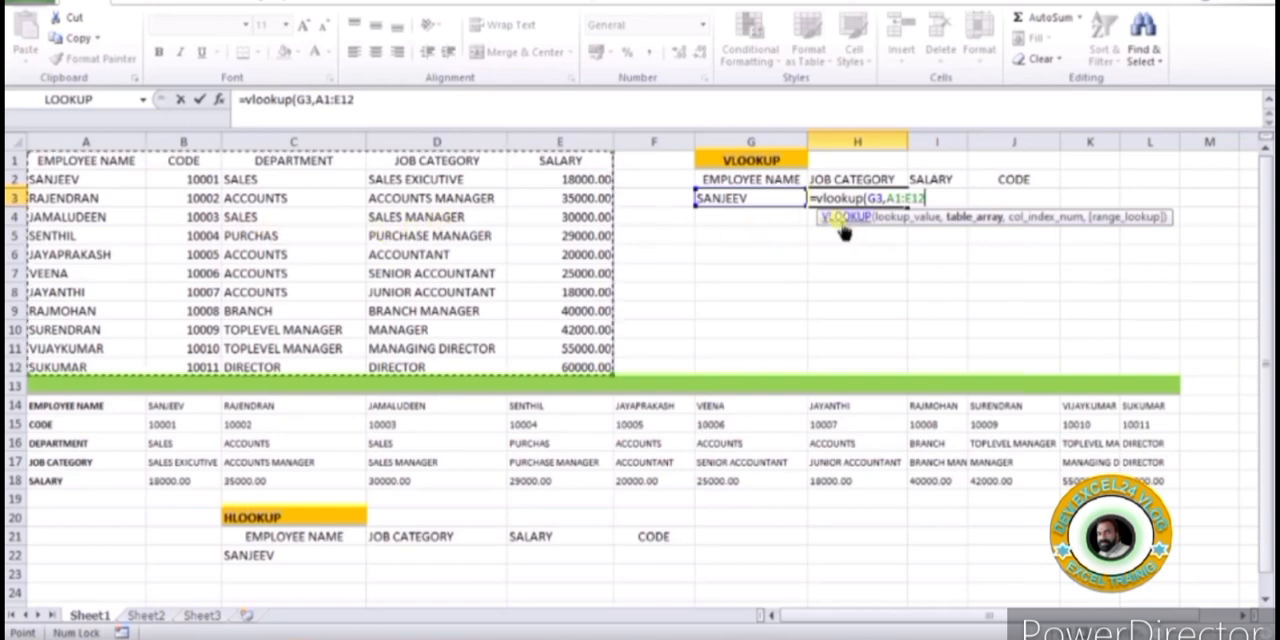
Complete the H3 formula with column index 4 and exact match FALSE, and compare its result with the employee's row in the table
type(",")
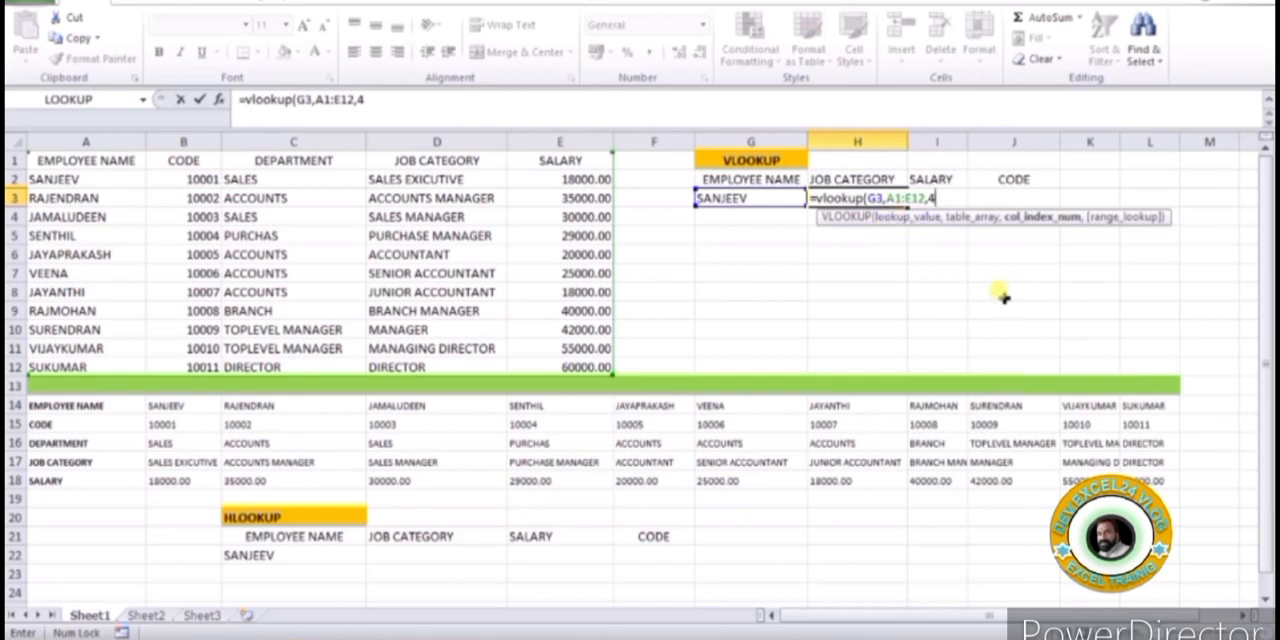
type("4,")
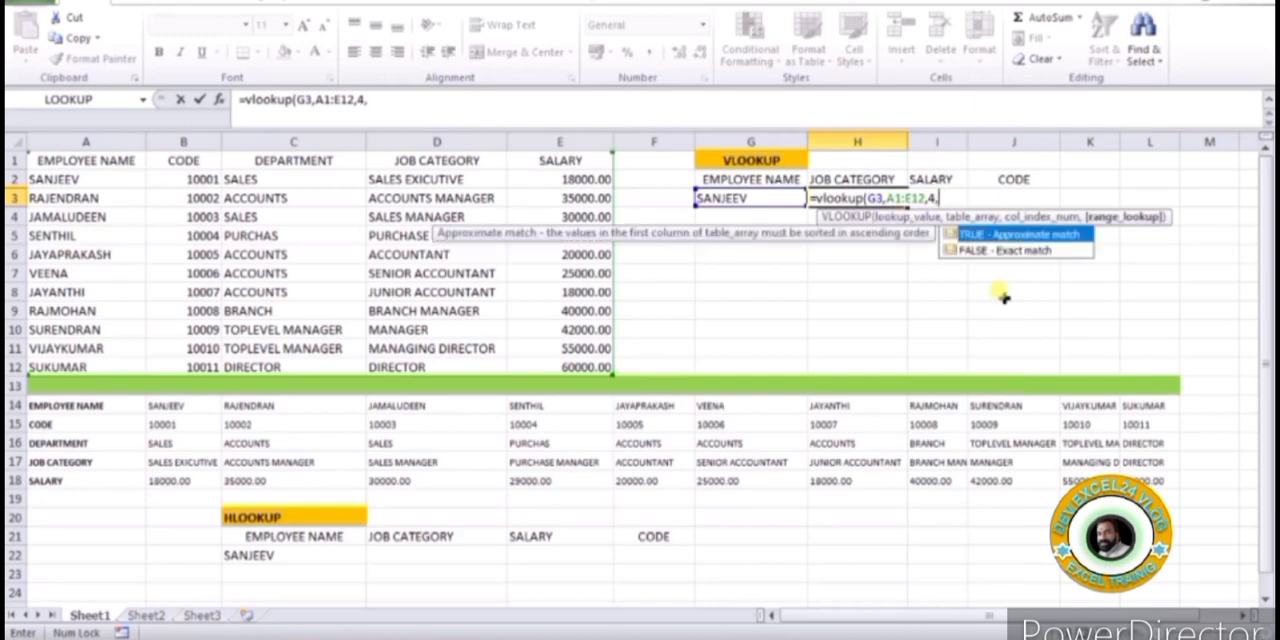
double_click(1015, 248)
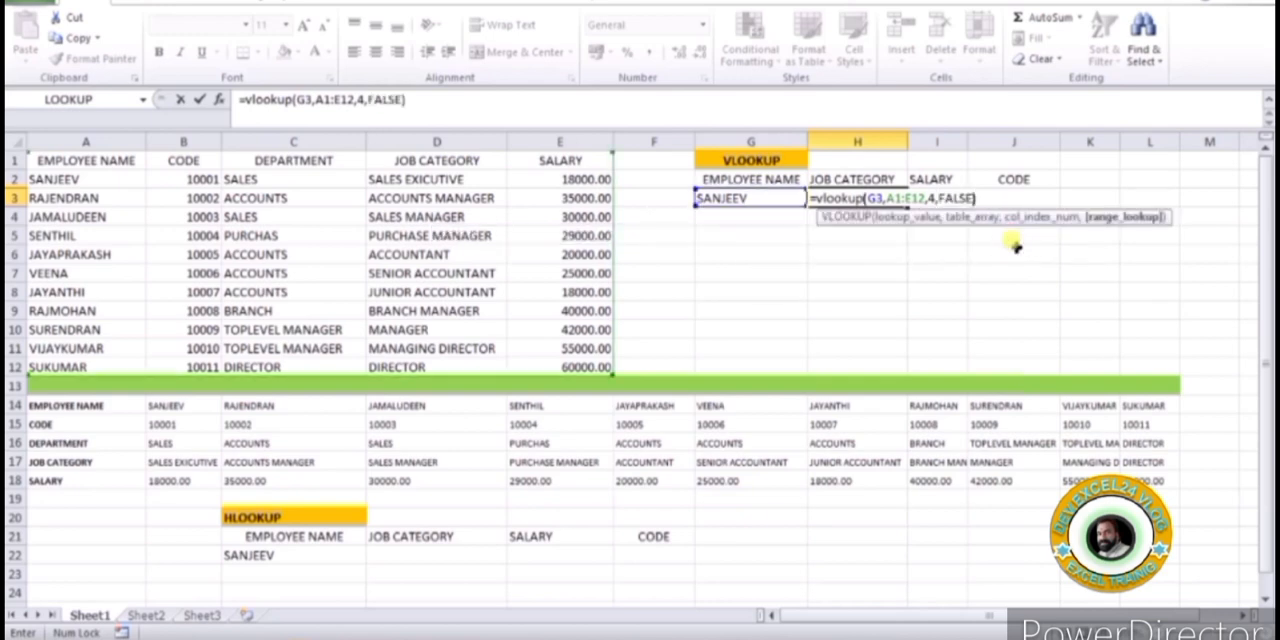
key("Return")
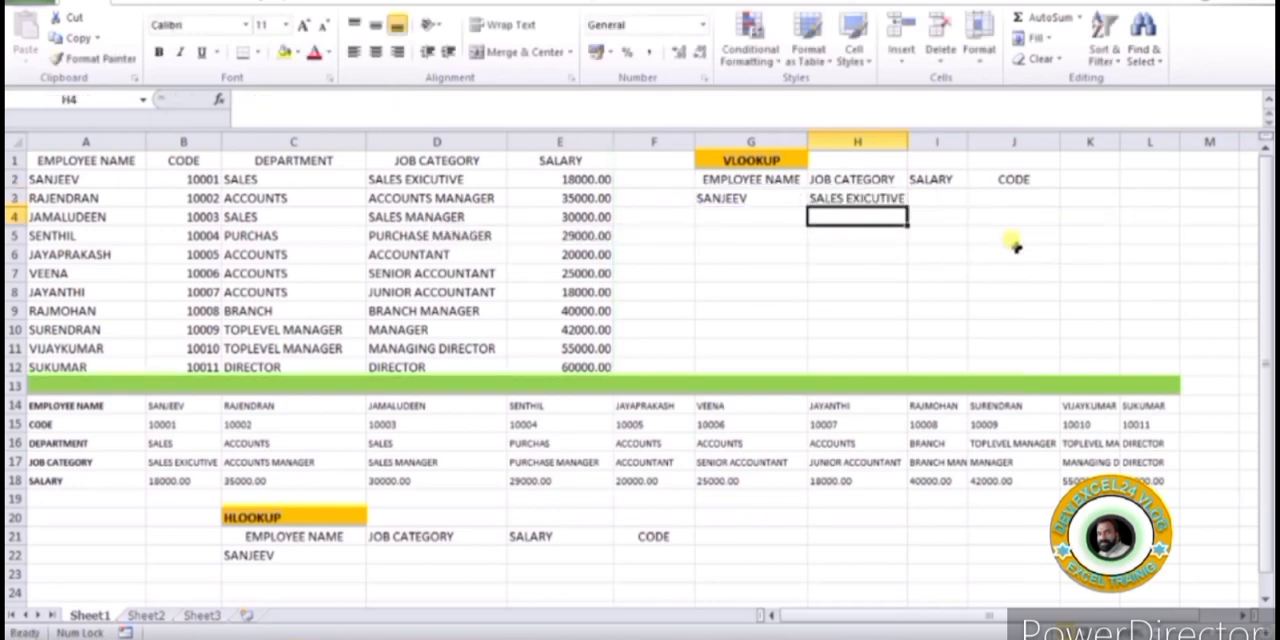
left_click(855, 197)
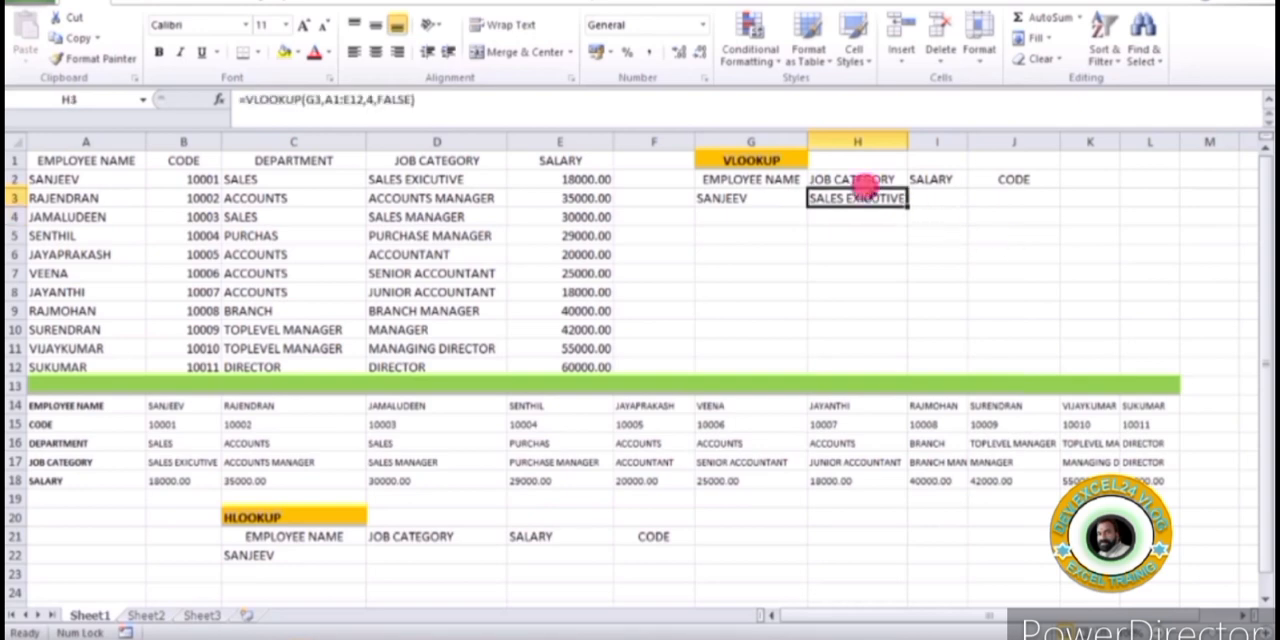
left_click(742, 198)
left_click(842, 198)
left_click(62, 180)
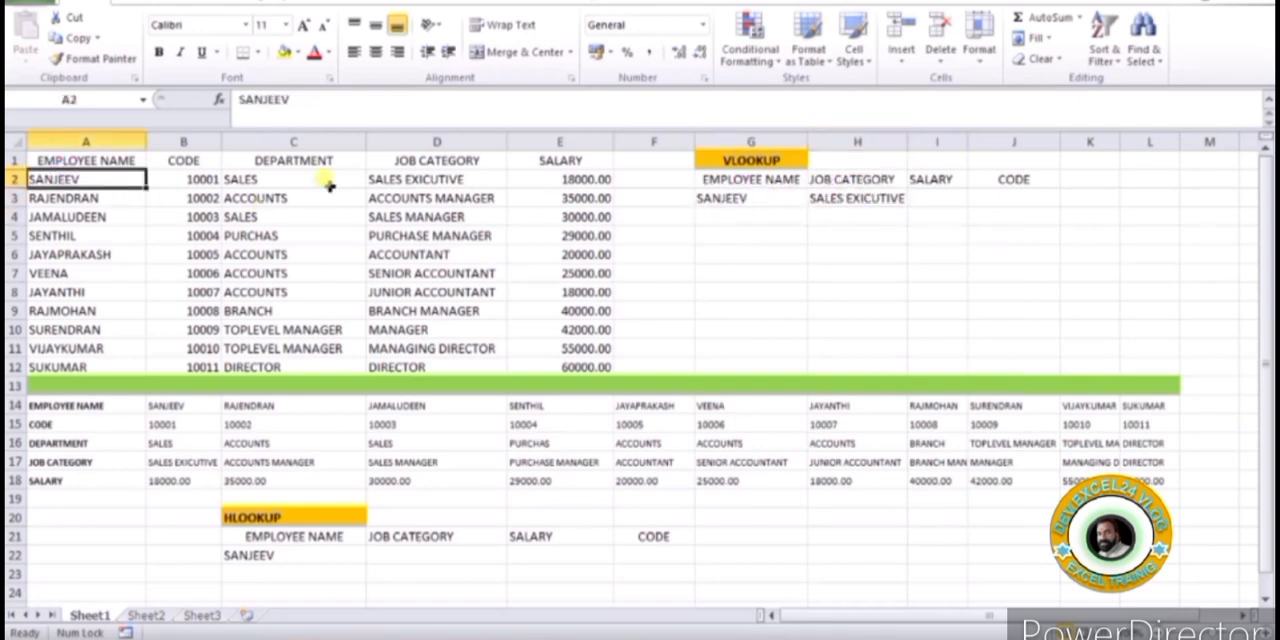
left_click(447, 178)
Copy the text of the VLOOKUP formula from H3 into I3 under SALARY, keeping its references to G3 and A1:E12
left_click(828, 195)
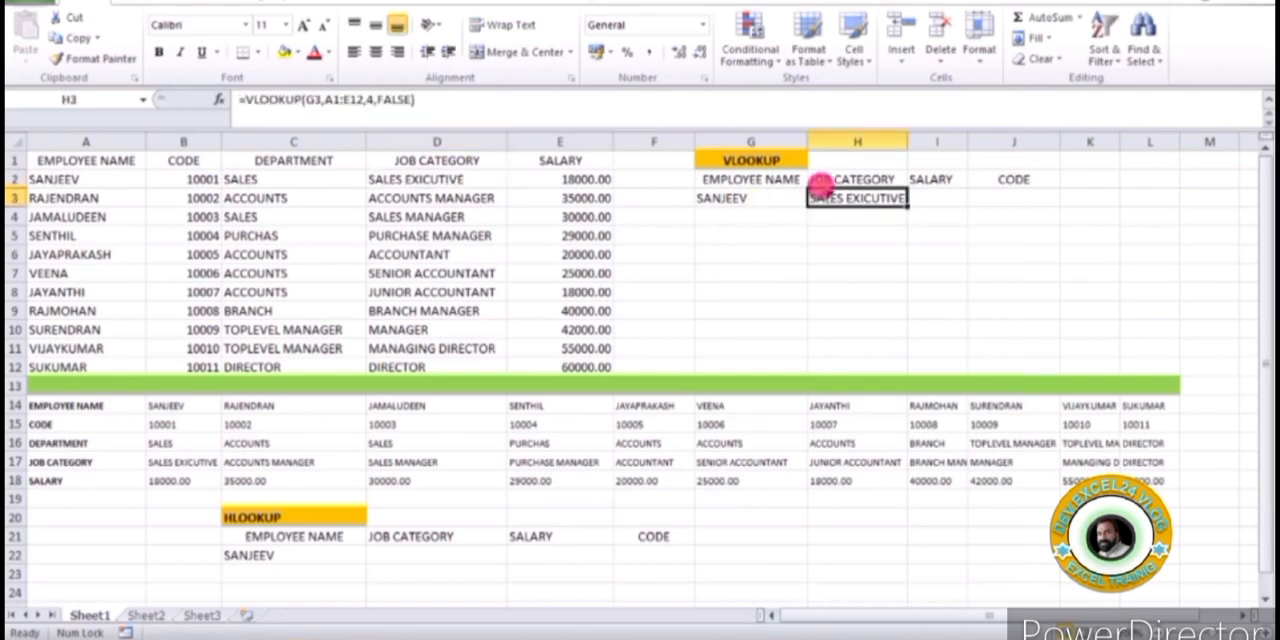
left_click(432, 98)
left_click_drag(420, 98, 238, 98)
key("ctrl+c")
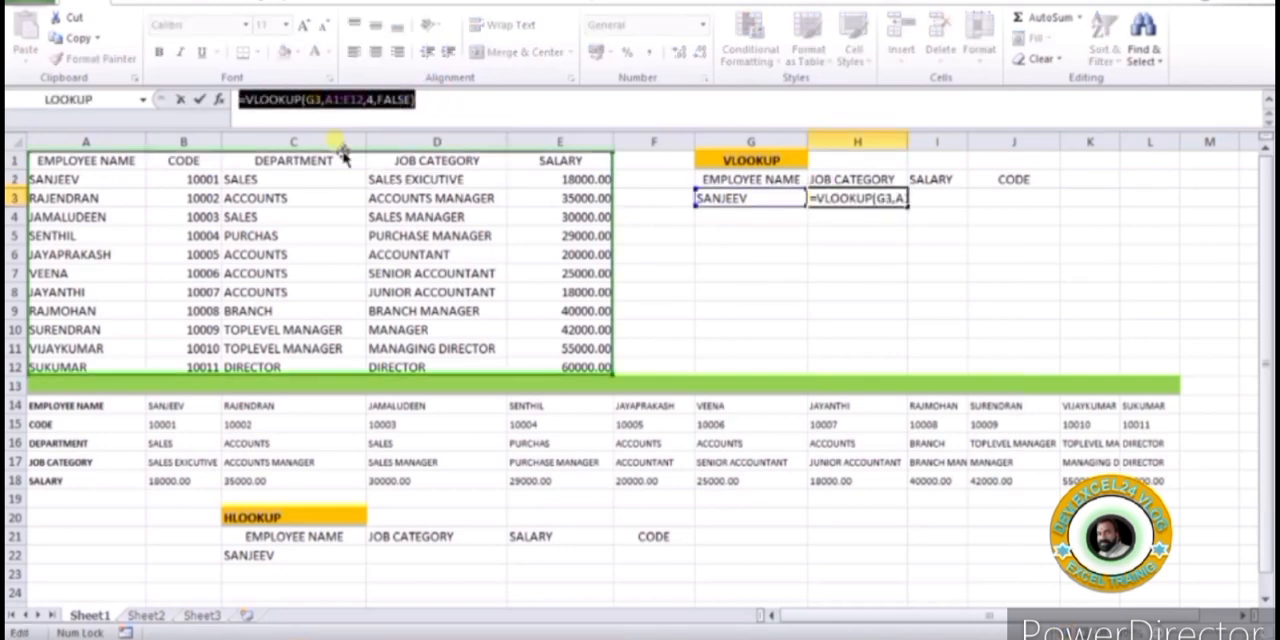
key("Escape")
left_click(945, 200)
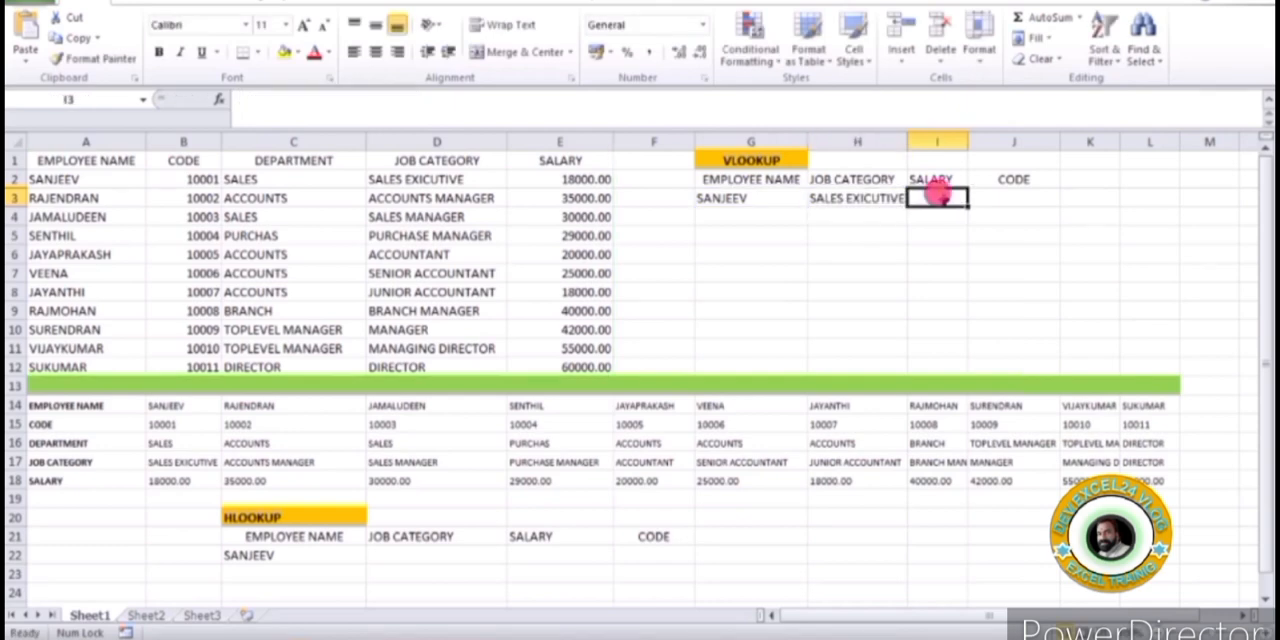
left_click(596, 104)
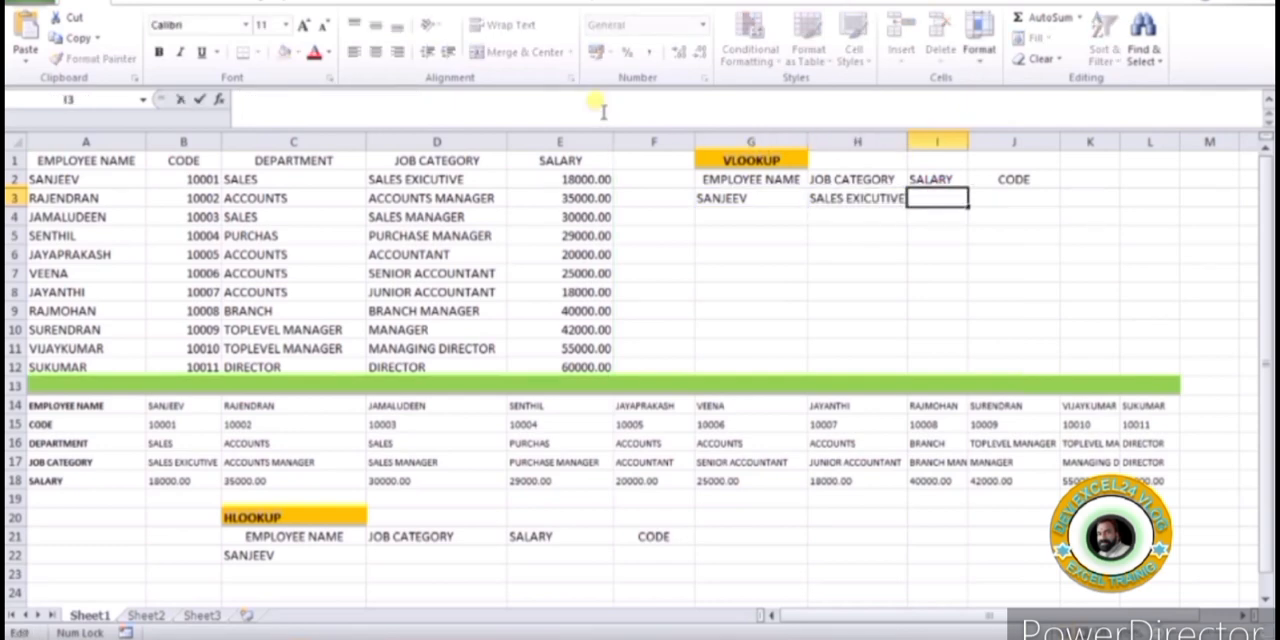
key("ctrl+v")
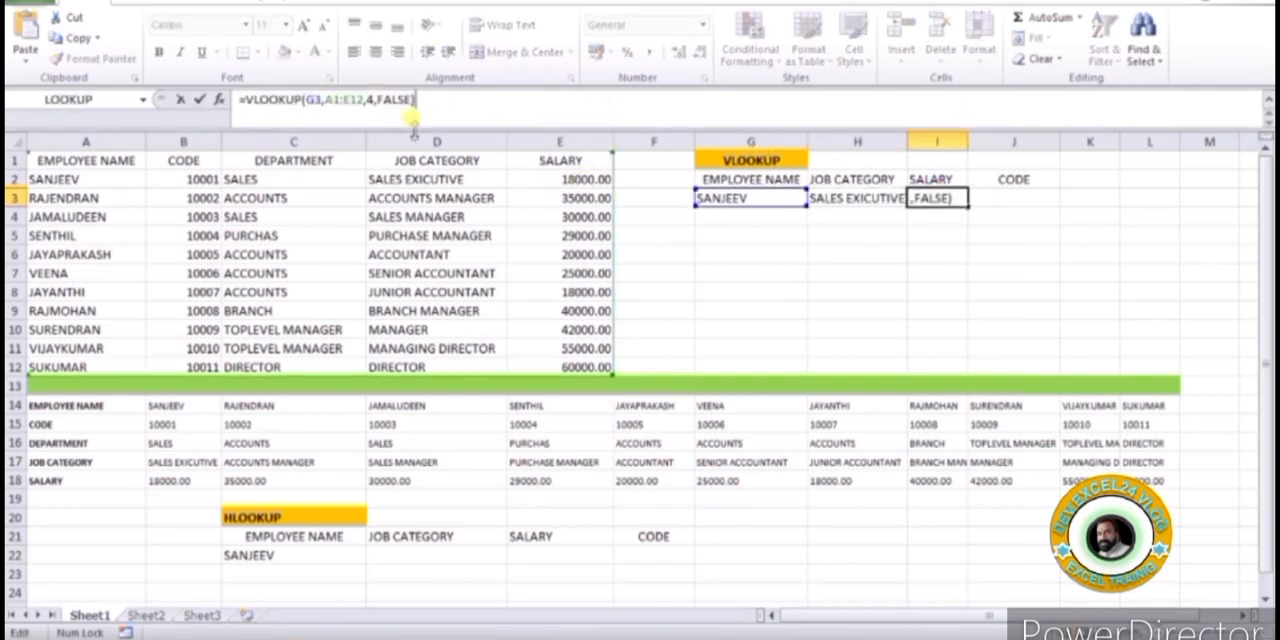
Set the column index of the VLOOKUP formula in I3 to 5 and check the result against the table's SALARY column
left_click(375, 100)
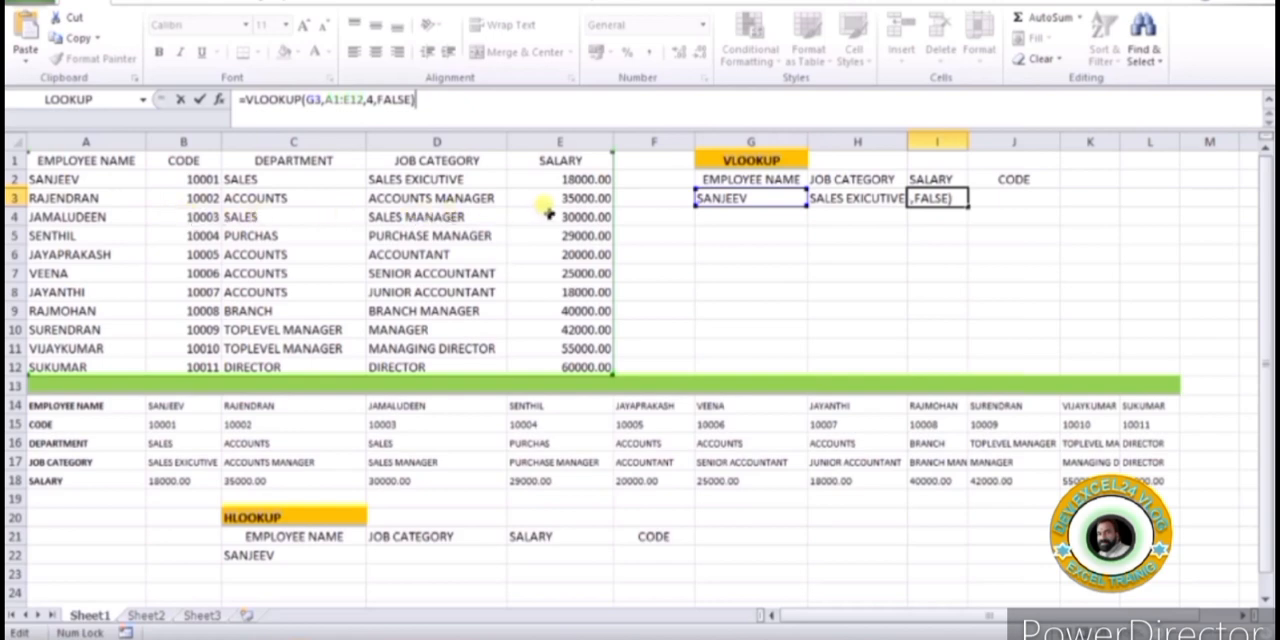
left_click(369, 100)
key("Delete")
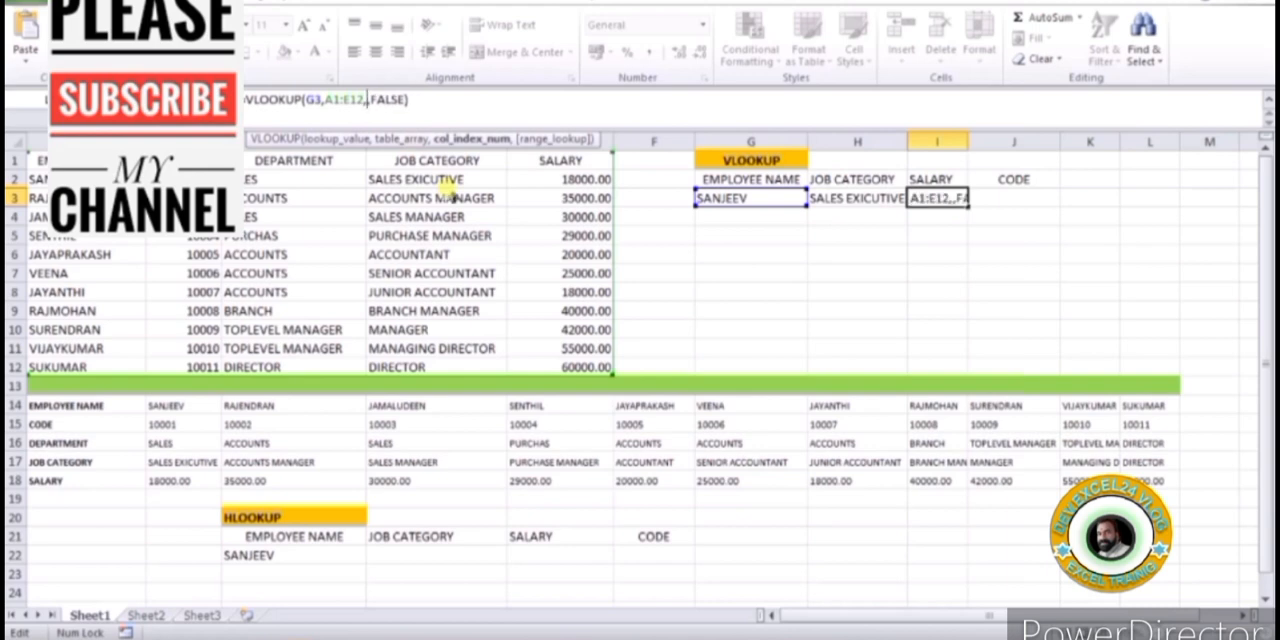
type("5")
key("Return")
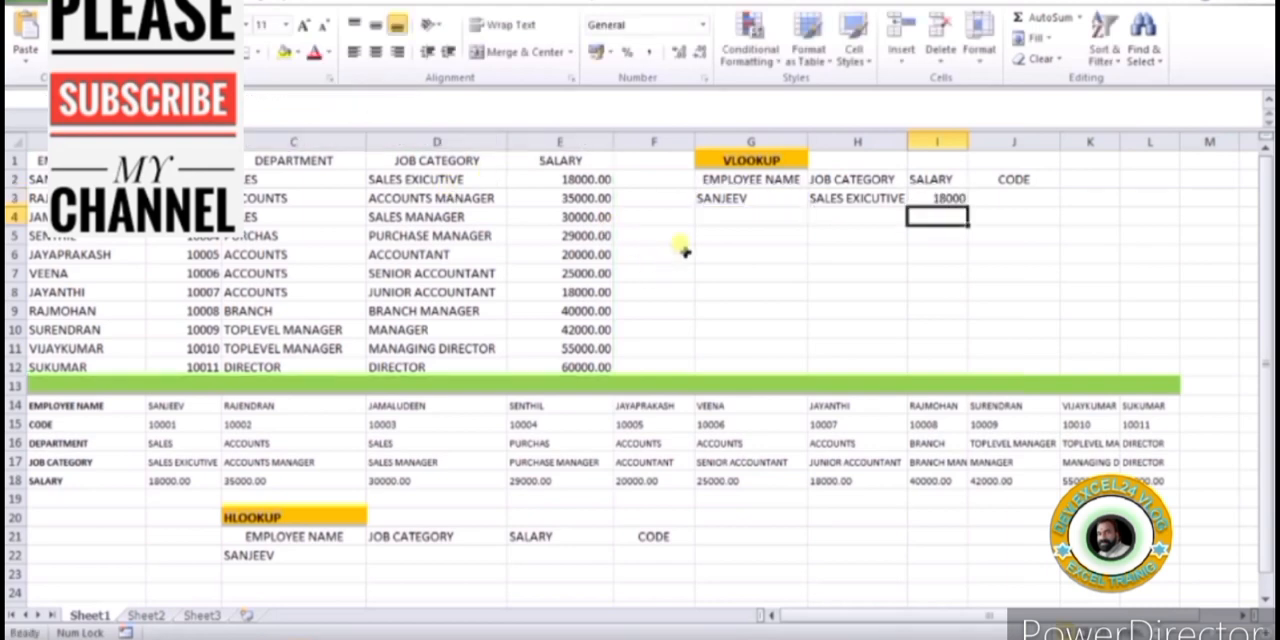
left_click(563, 177)
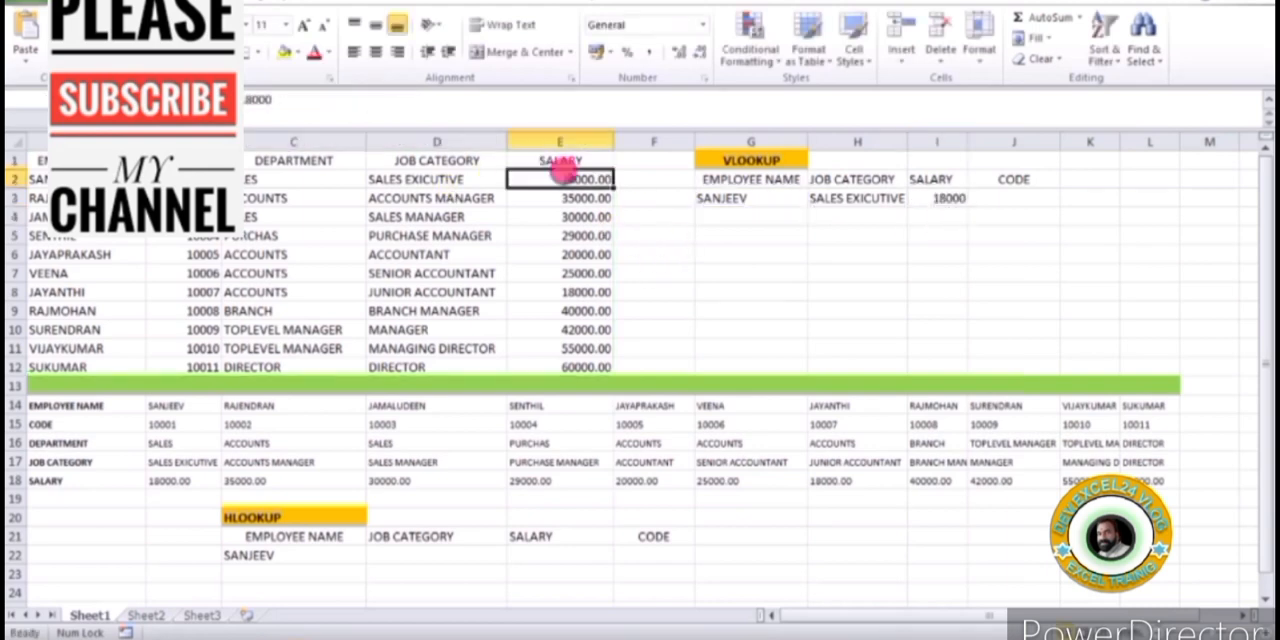
left_click(945, 197)
Copy the text of the VLOOKUP formula from I3 into J3 under CODE, keeping its references to G3 and A1:E12
left_click_drag(1011, 179, 1013, 198)
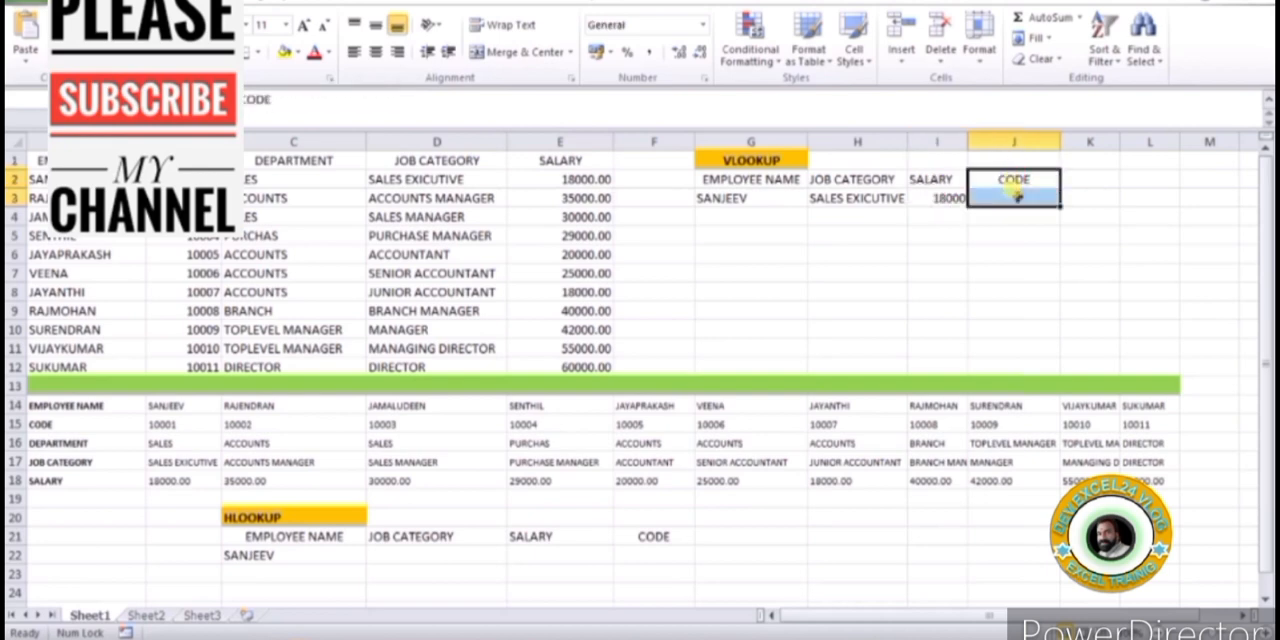
left_click(1025, 249)
left_click(1013, 195)
left_click(946, 196)
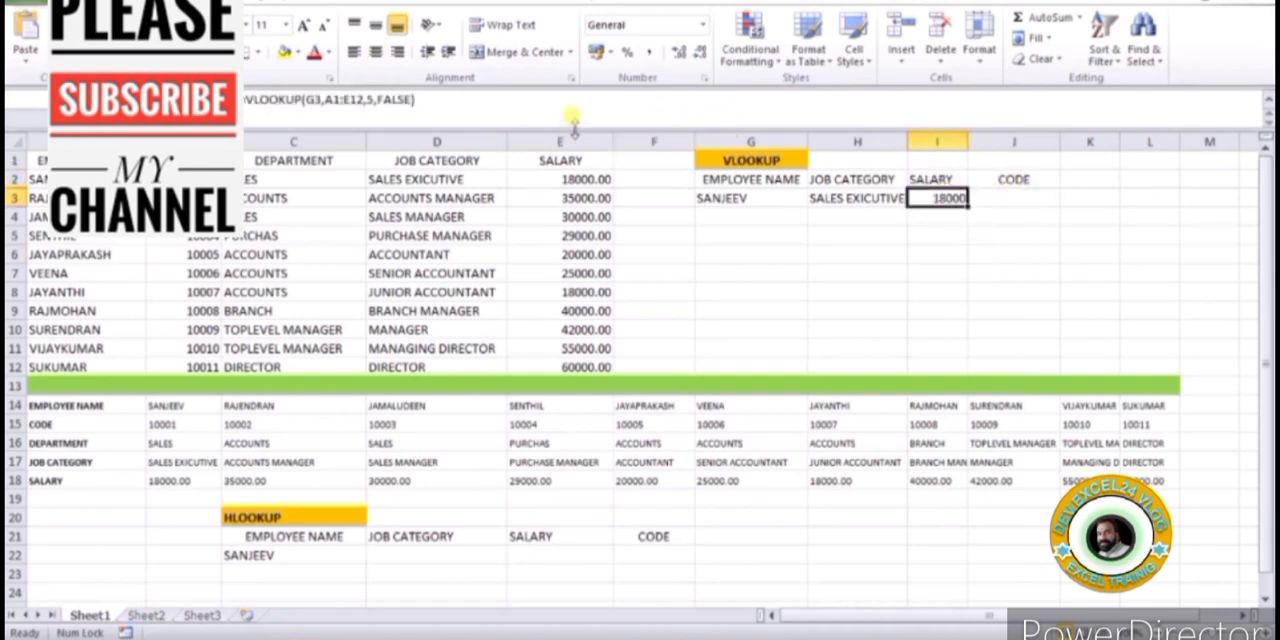
left_click_drag(466, 101, 97, 151)
key("ctrl+c")
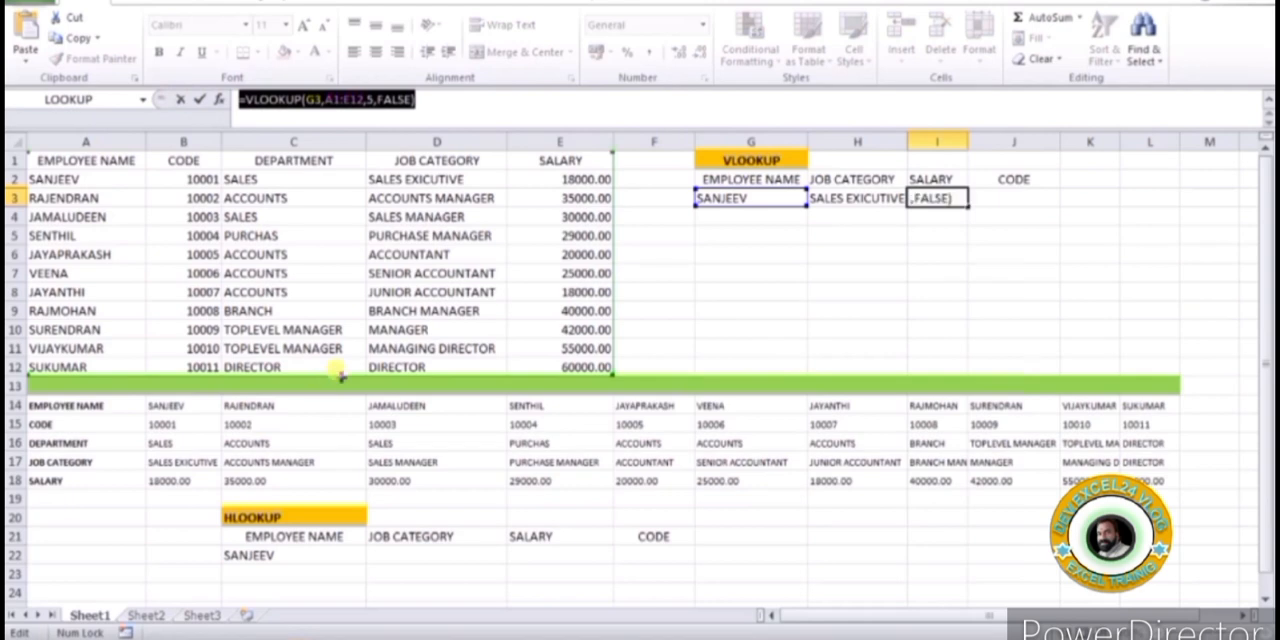
key("Escape")
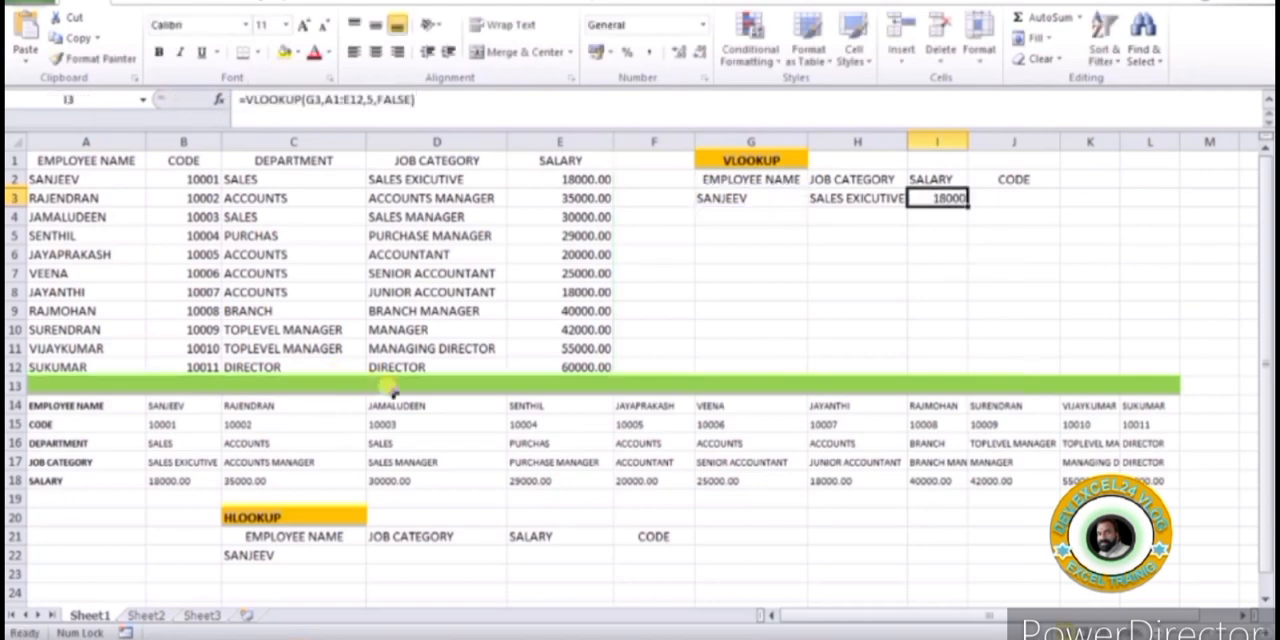
left_click(1043, 197)
left_click(591, 96)
key("ctrl+v")
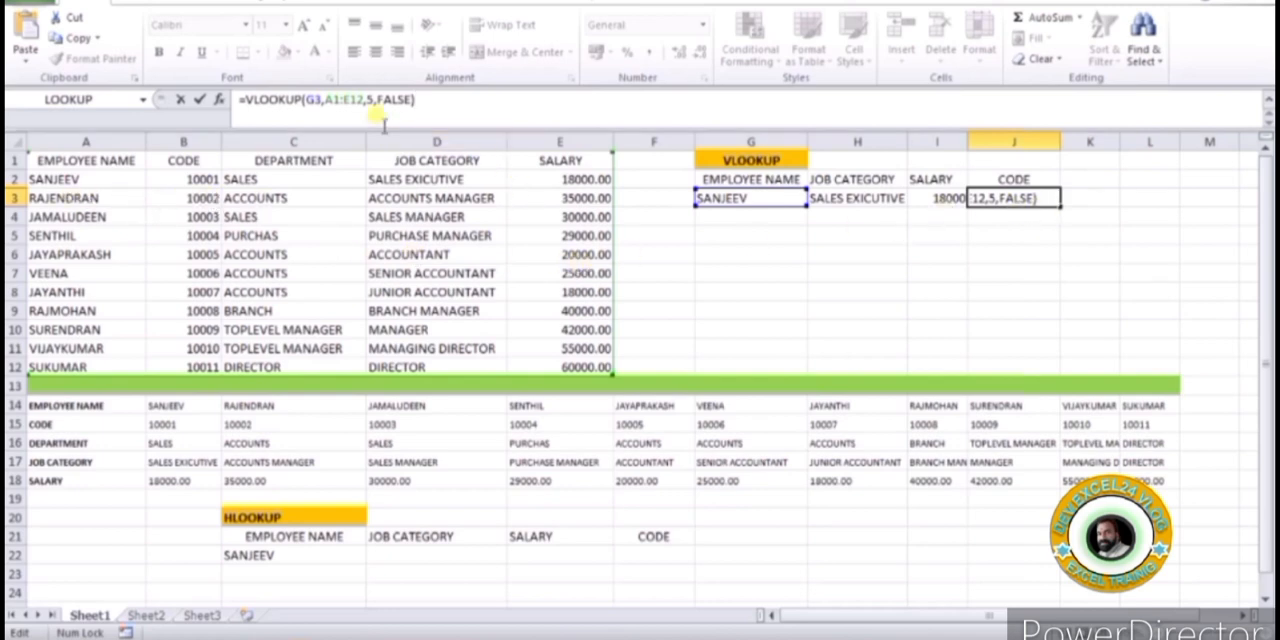
Set the column index of the VLOOKUP formula in J3 to 2 so it looks up the employee code
left_click(370, 99)
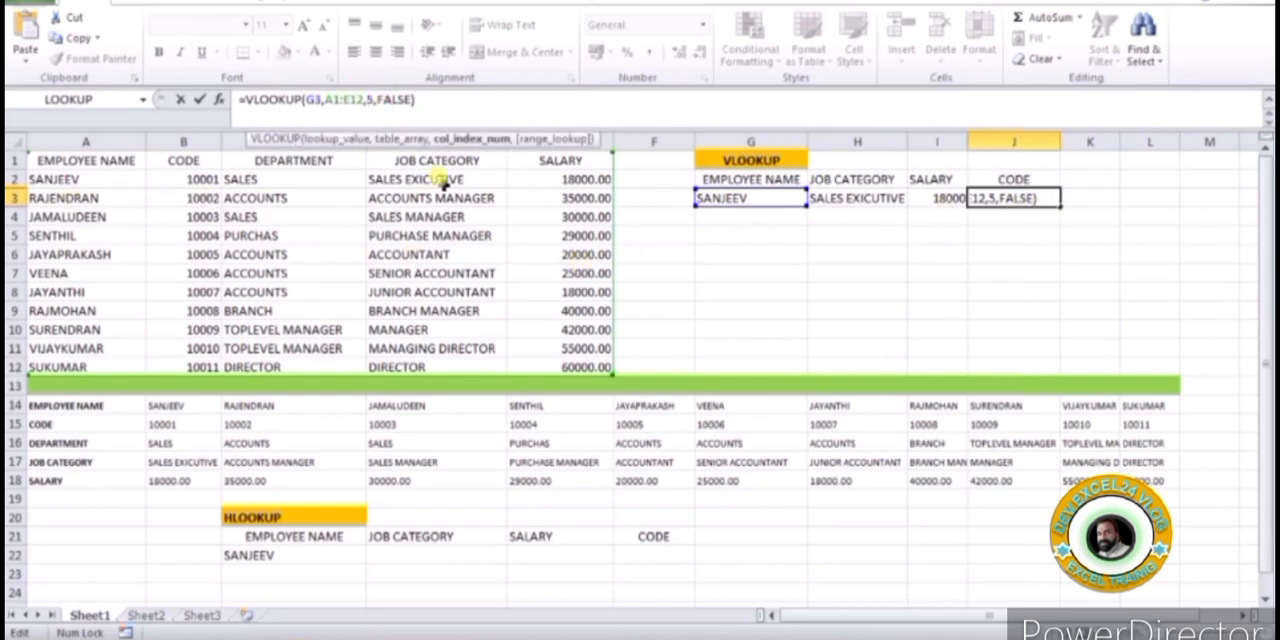
key("BackSpace")
type("2")
key("Return")
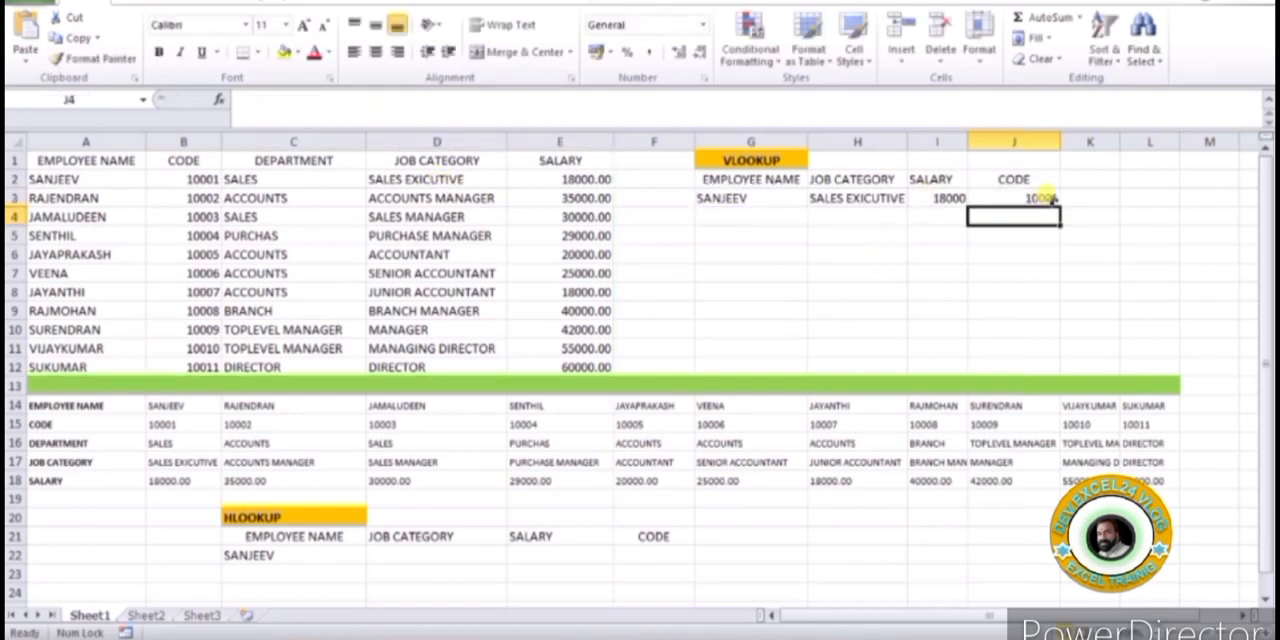
Replace the lookup name in G3 with the employee name from A8 and check the VLOOKUP results against row 8
left_click(55, 290)
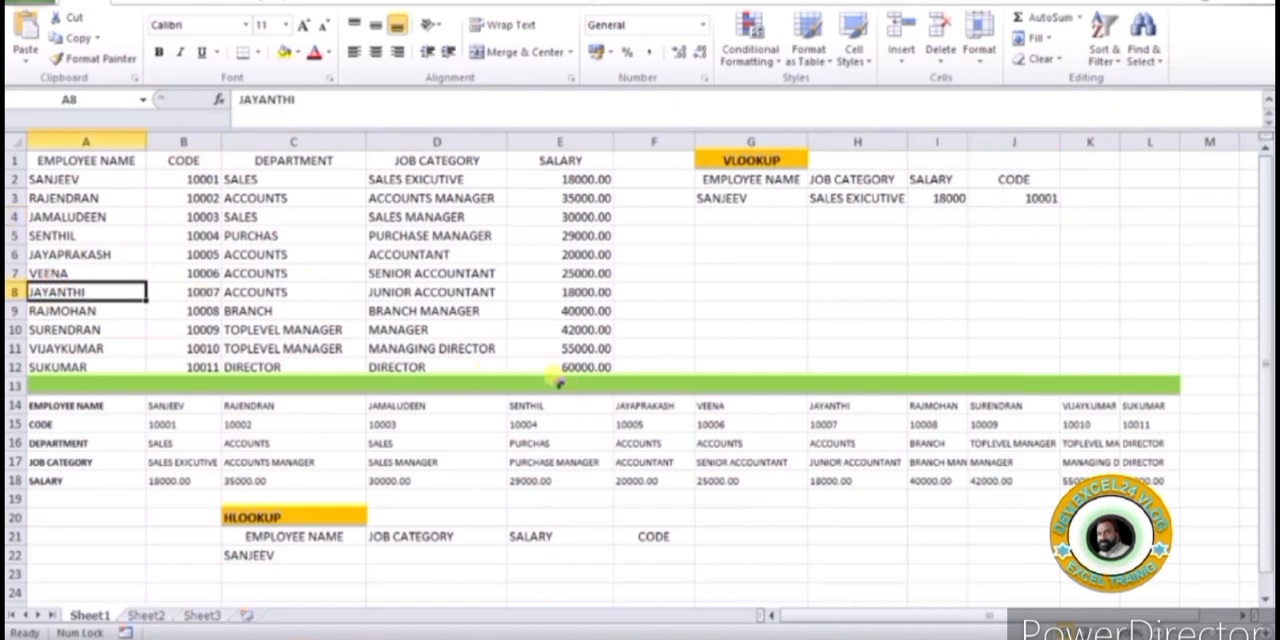
key("ctrl+c")
left_click(722, 199)
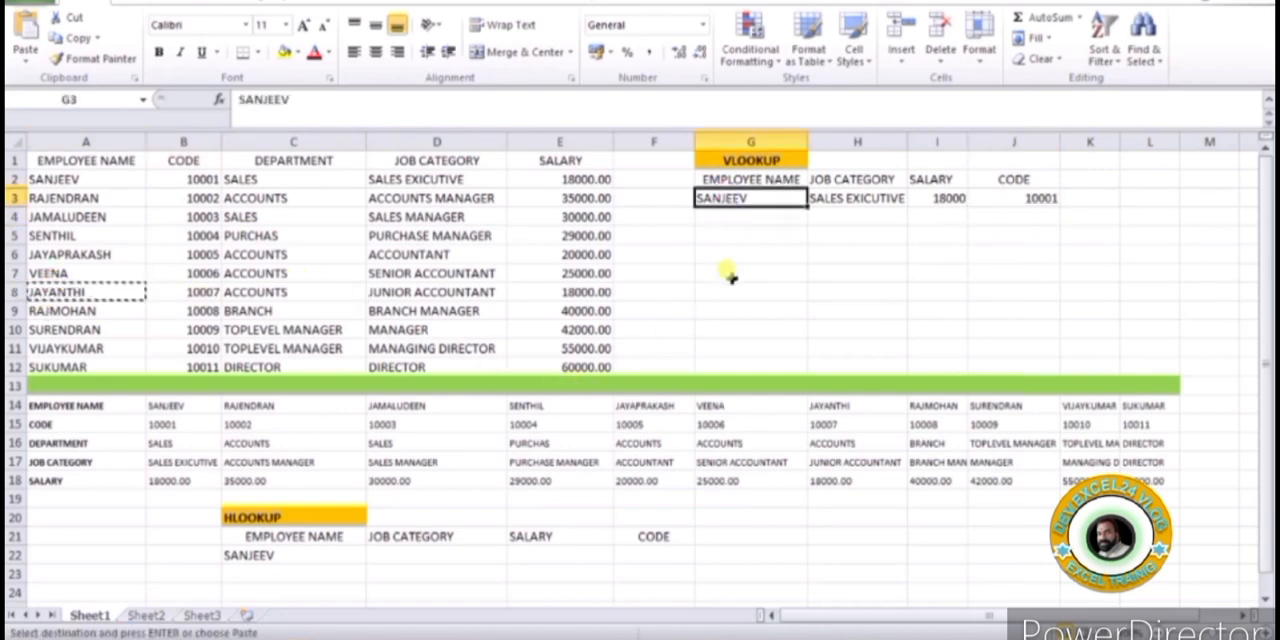
key("ctrl+v")
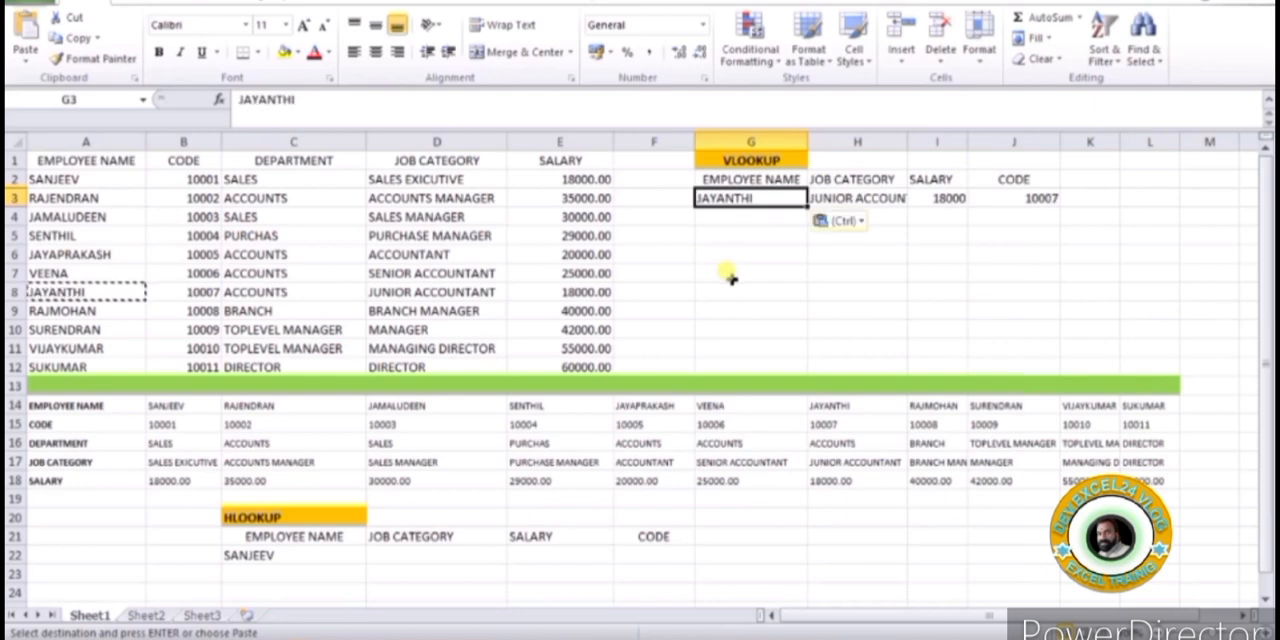
key("Escape")
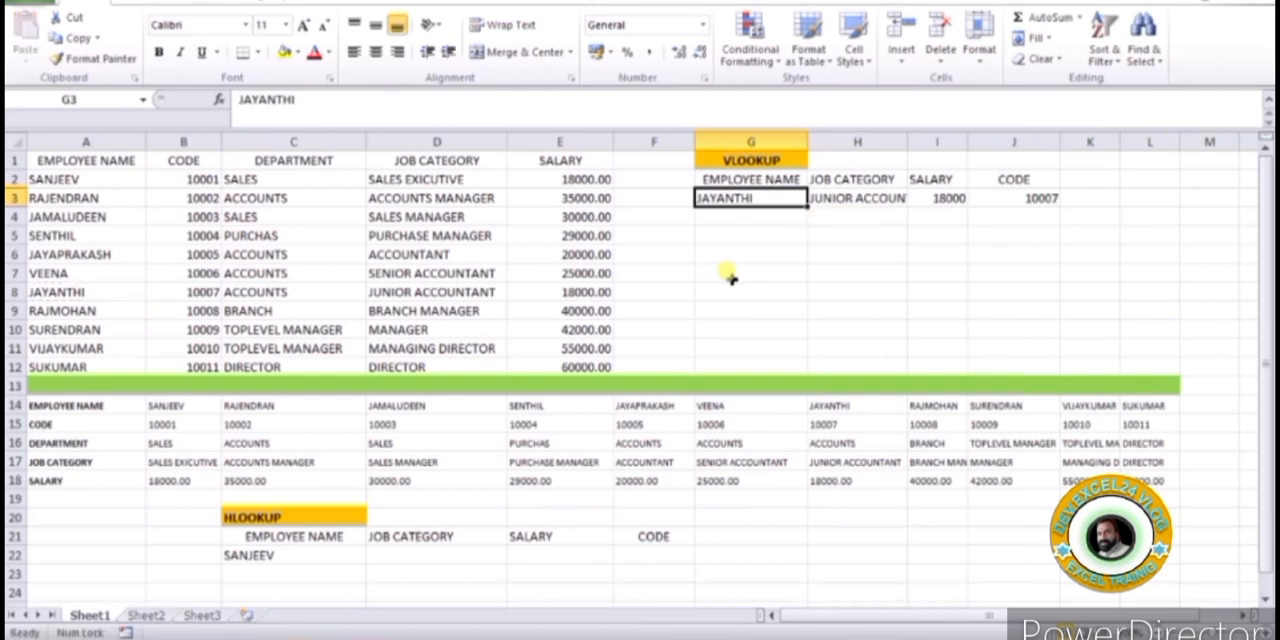
left_click(896, 198)
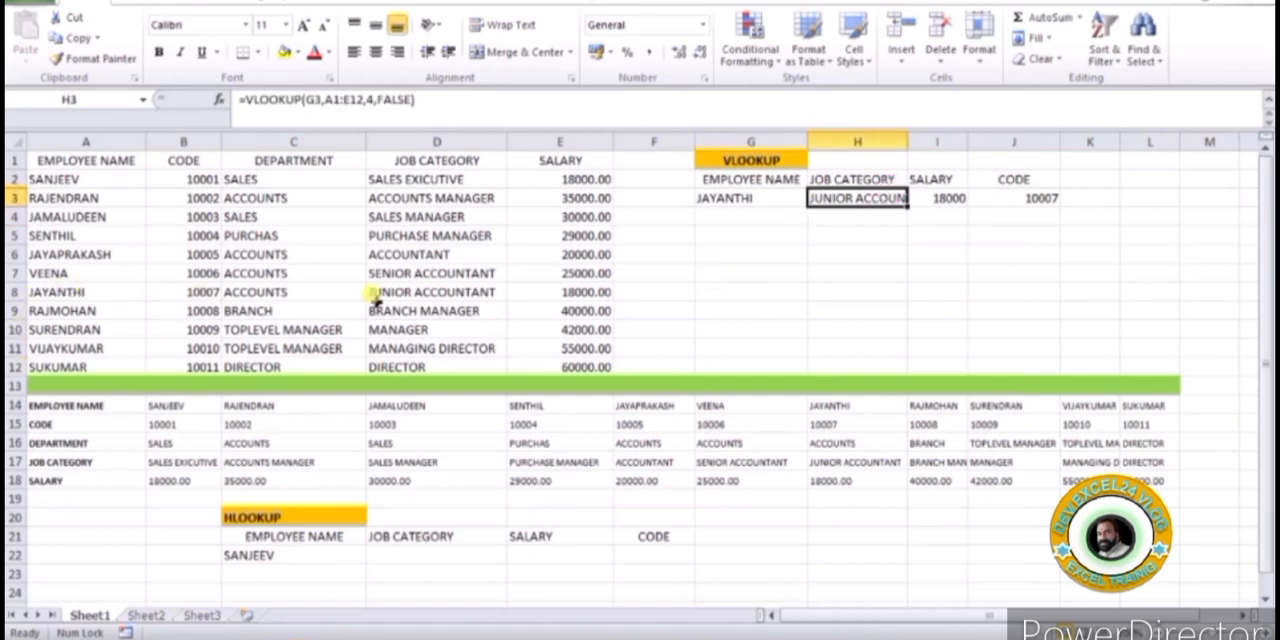
left_click(425, 292)
left_click(575, 291)
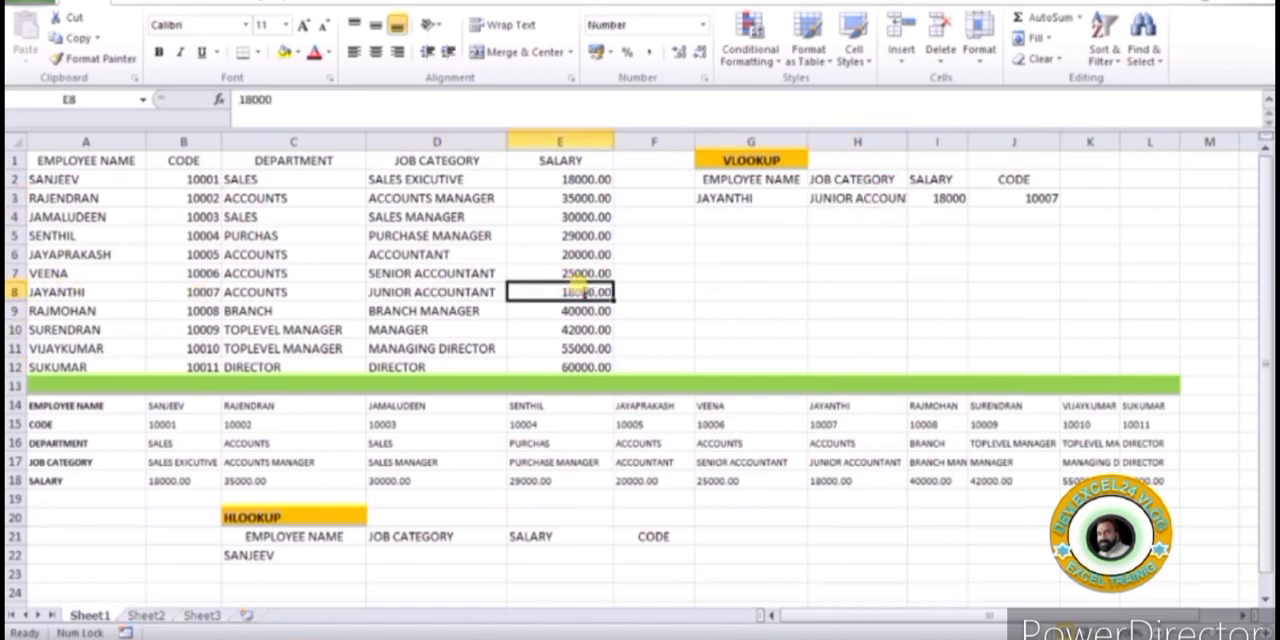
left_click(942, 198)
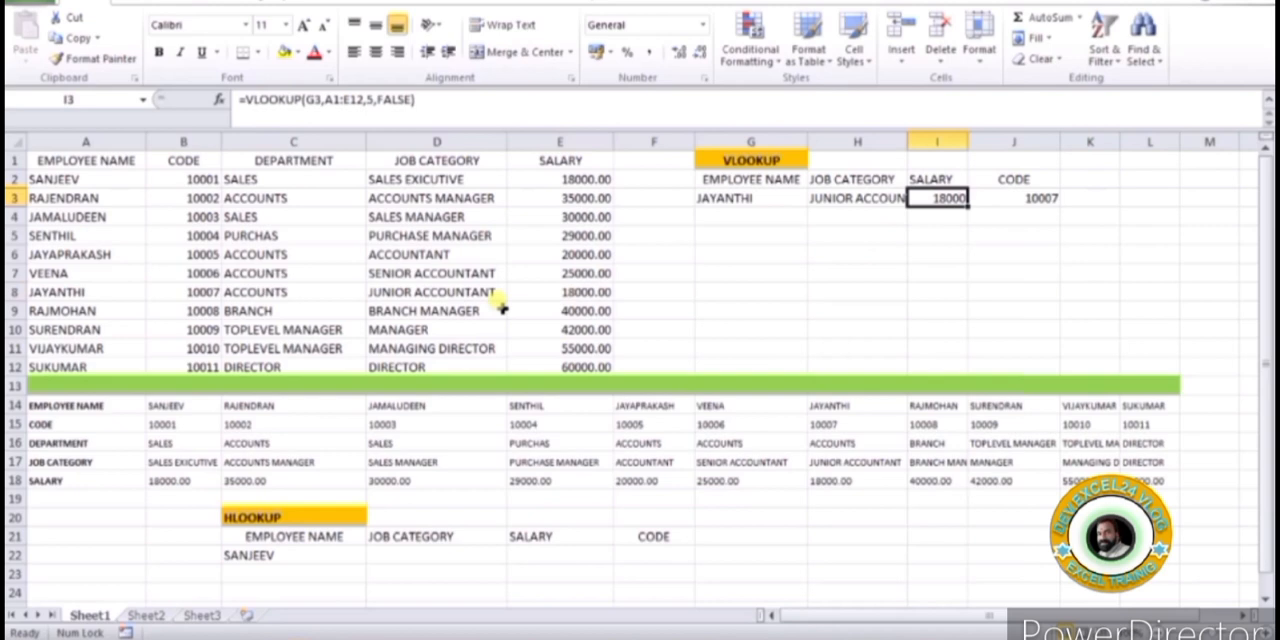
left_click(205, 294)
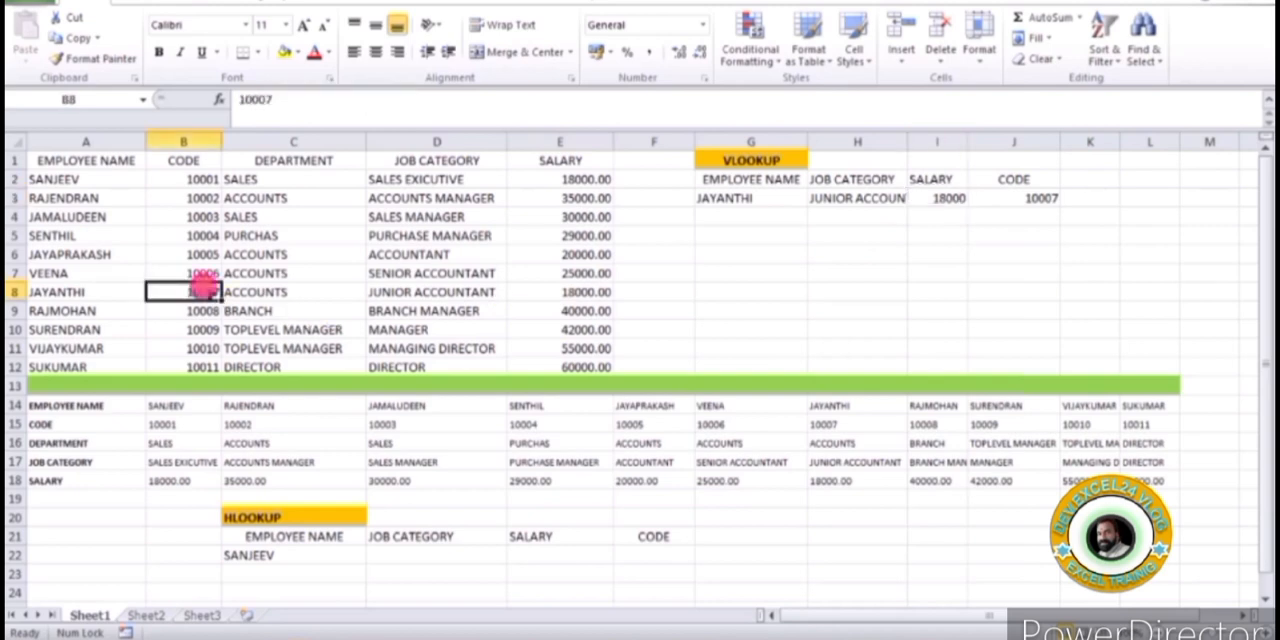
Replace the lookup name in G3 with the employee name from A4 and check the VLOOKUP results in H3:J3
left_click(68, 220)
key("ctrl+c")
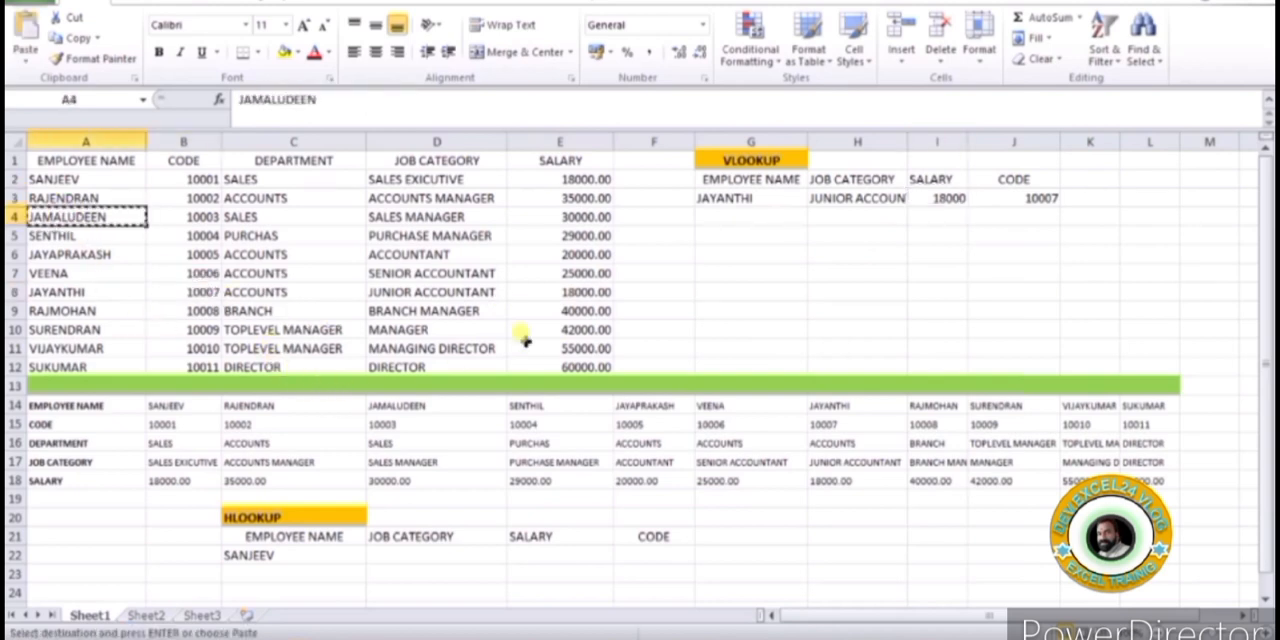
left_click(735, 197)
key("ctrl+v")
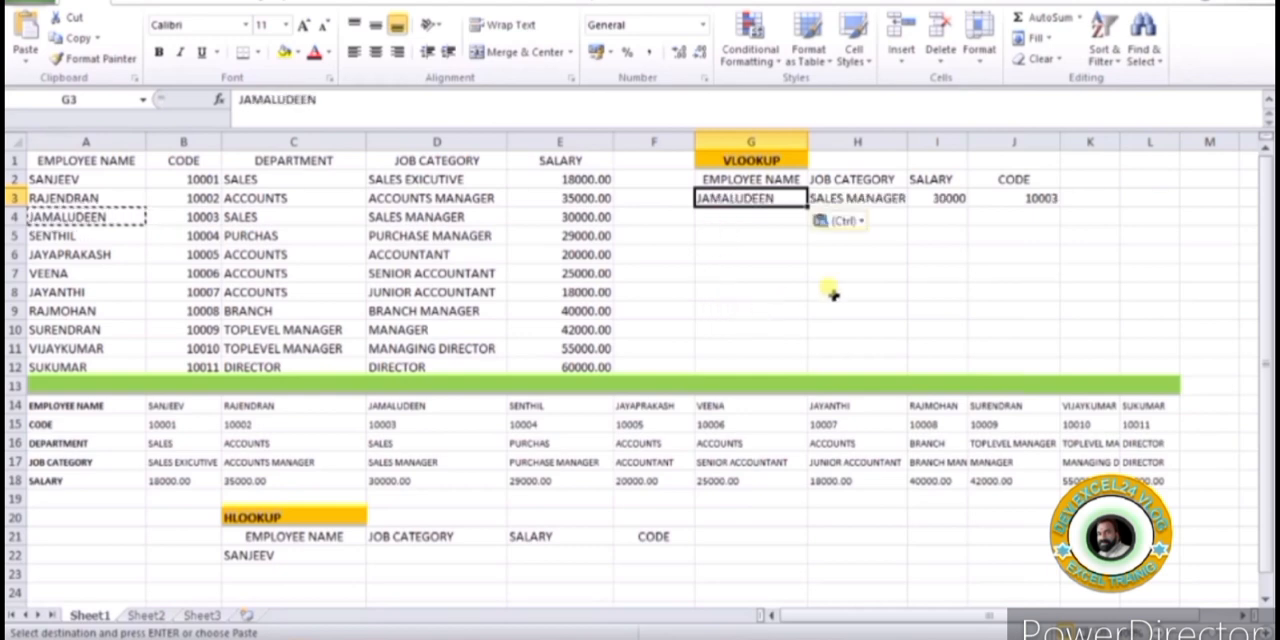
left_click(925, 308)
left_click(862, 198)
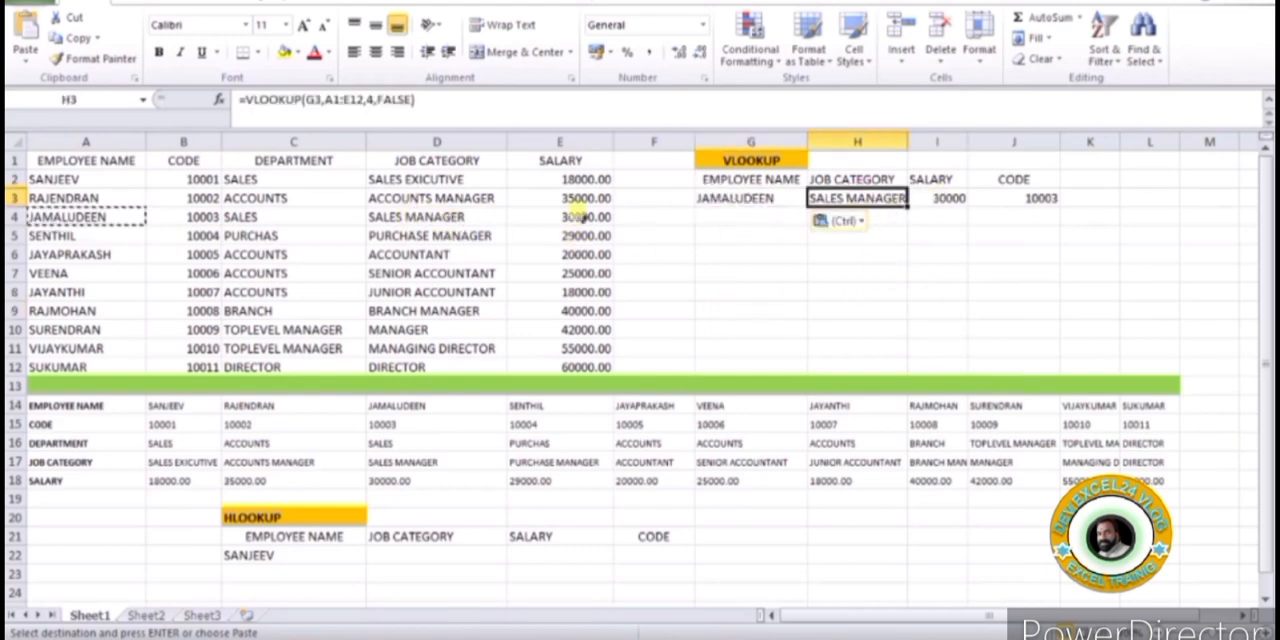
left_click(1025, 197)
left_click(933, 270)
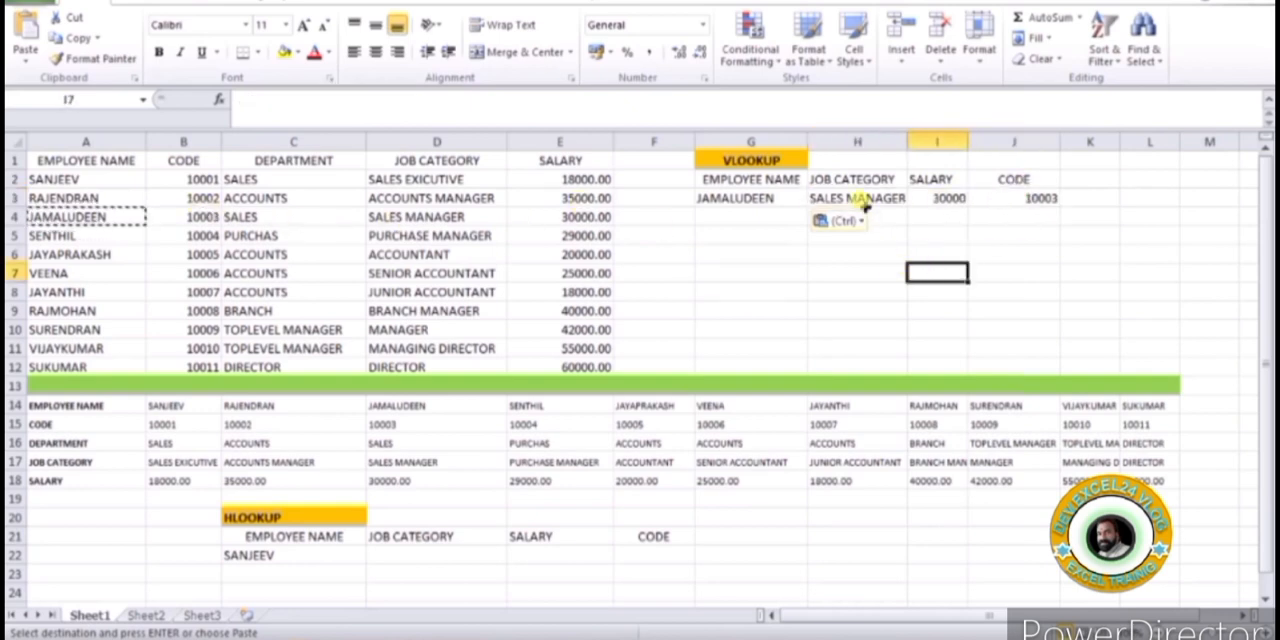
left_click(780, 162)
Start an HLOOKUP formula in D22 under JOB CATEGORY with C22 as lookup value and A14:L18 as table array
left_click(305, 545)
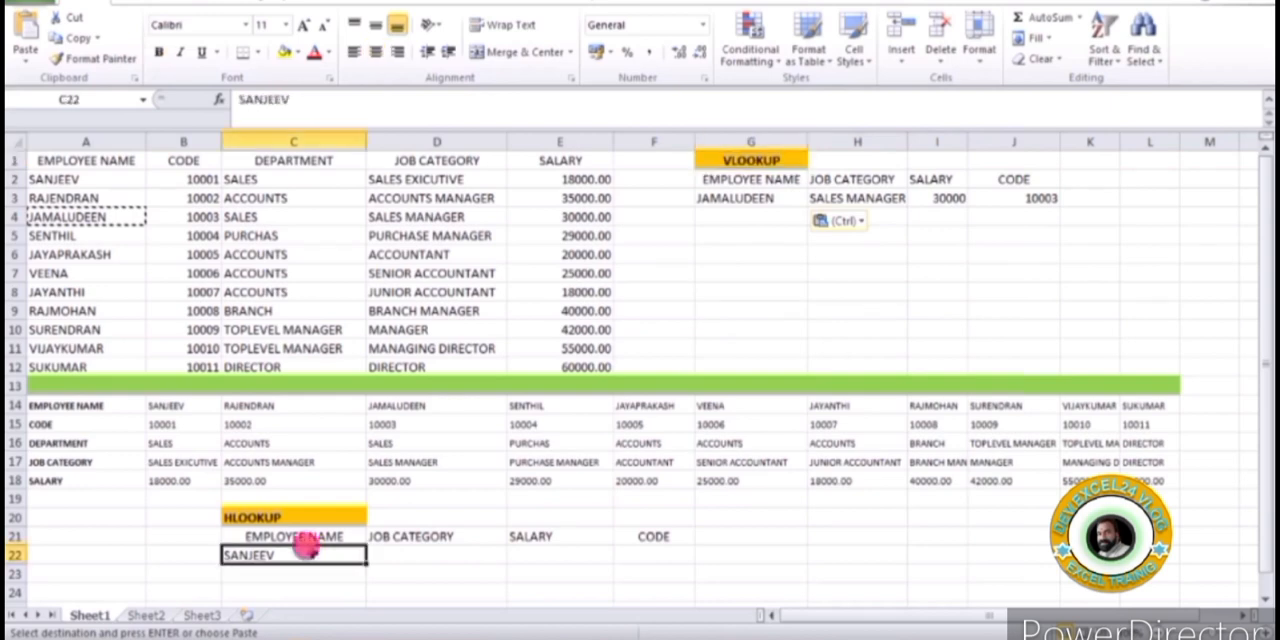
left_click(427, 556)
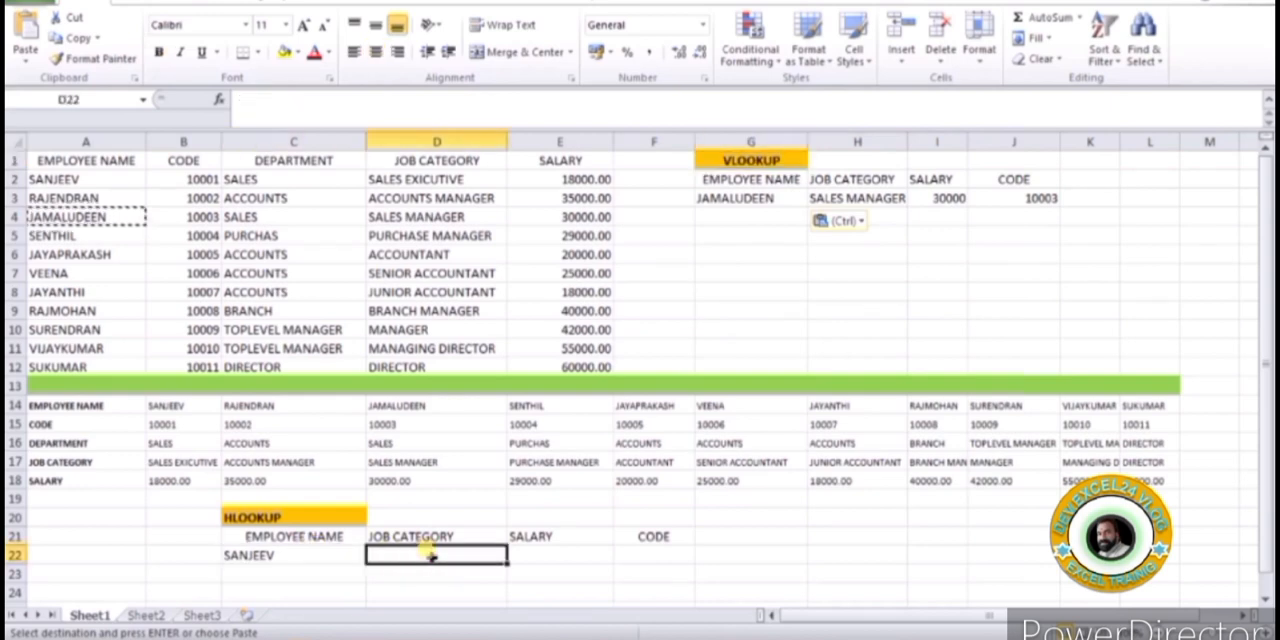
type("=hlookup(")
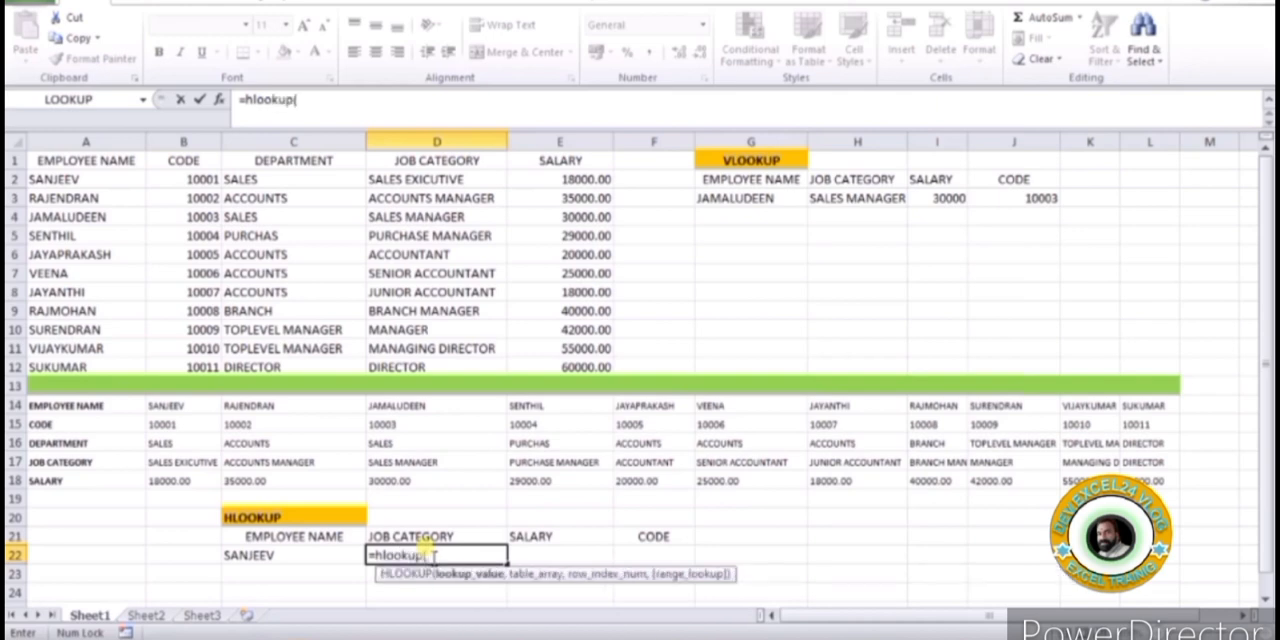
left_click(284, 559)
type(",")
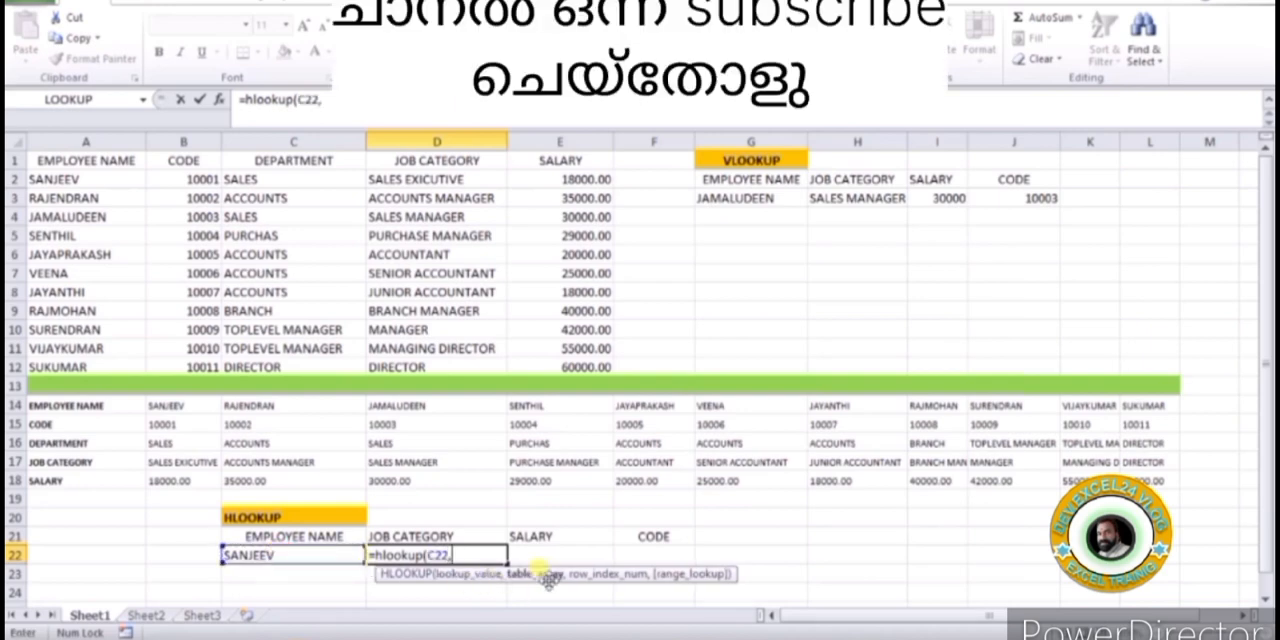
left_click_drag(48, 398, 1150, 482)
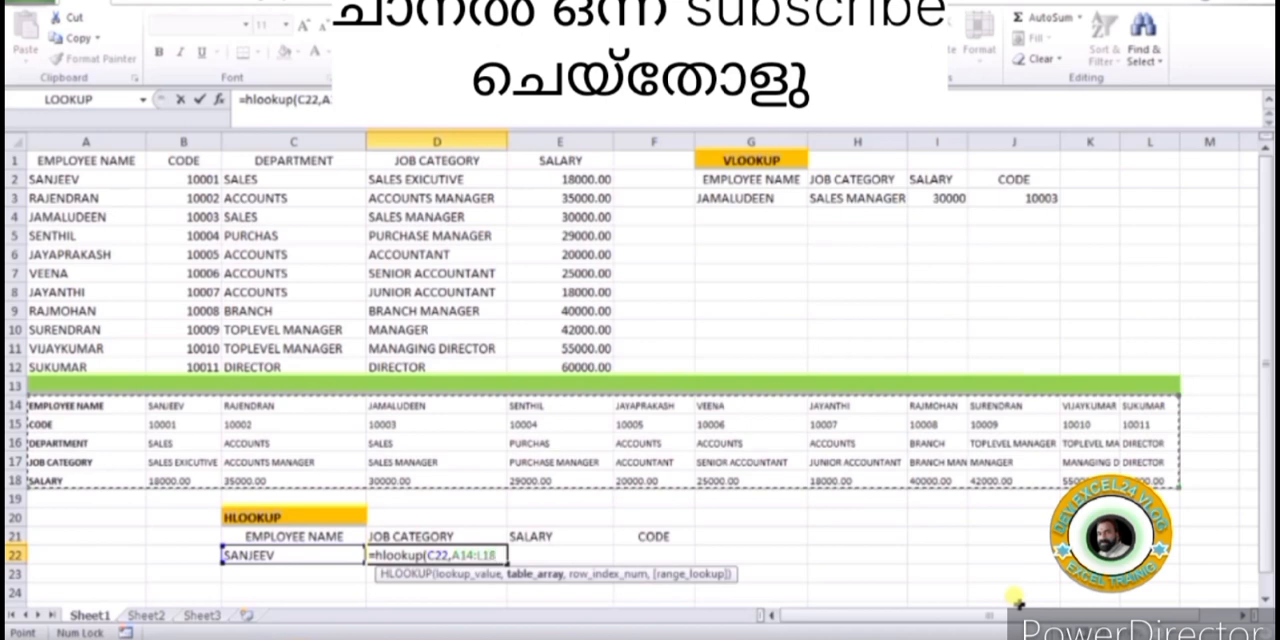
Complete the HLOOKUP in D22 with row index 4 and exact match FALSE, and check the result against B17
type(",4")
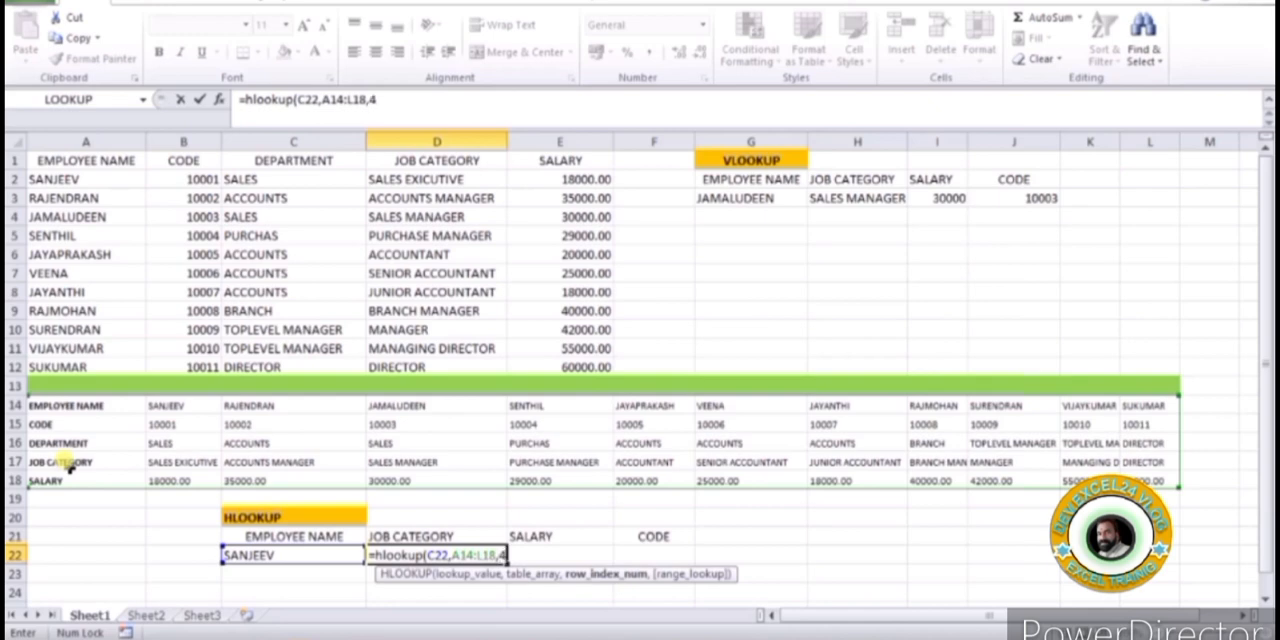
type(",")
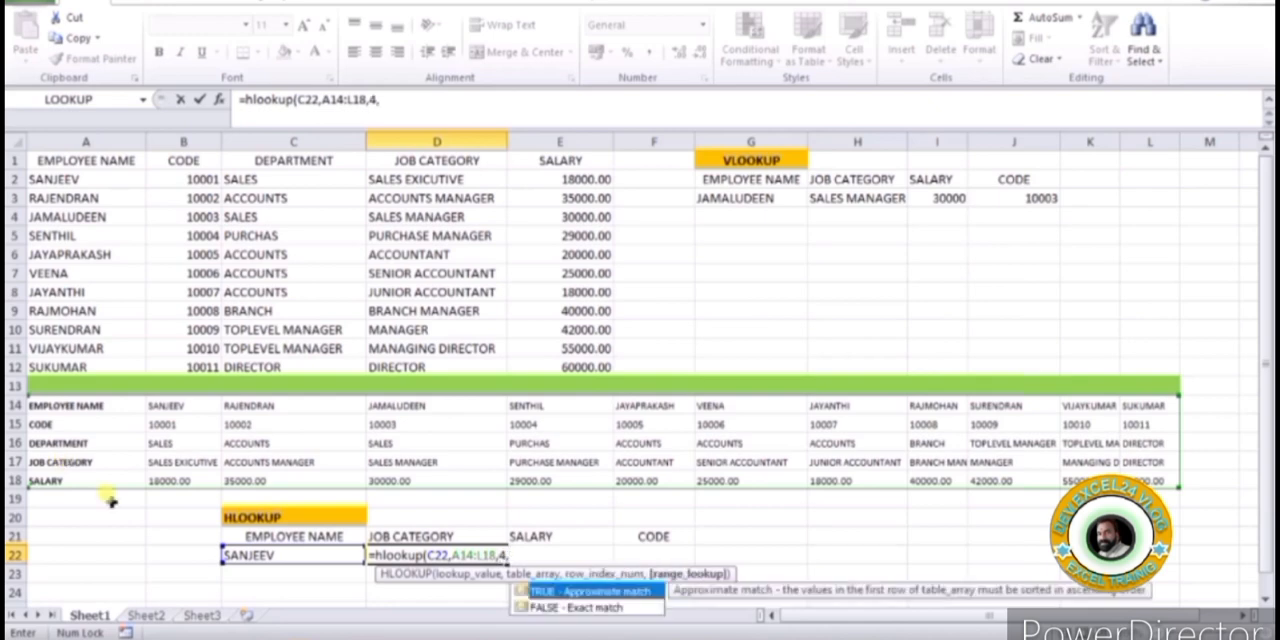
double_click(553, 608)
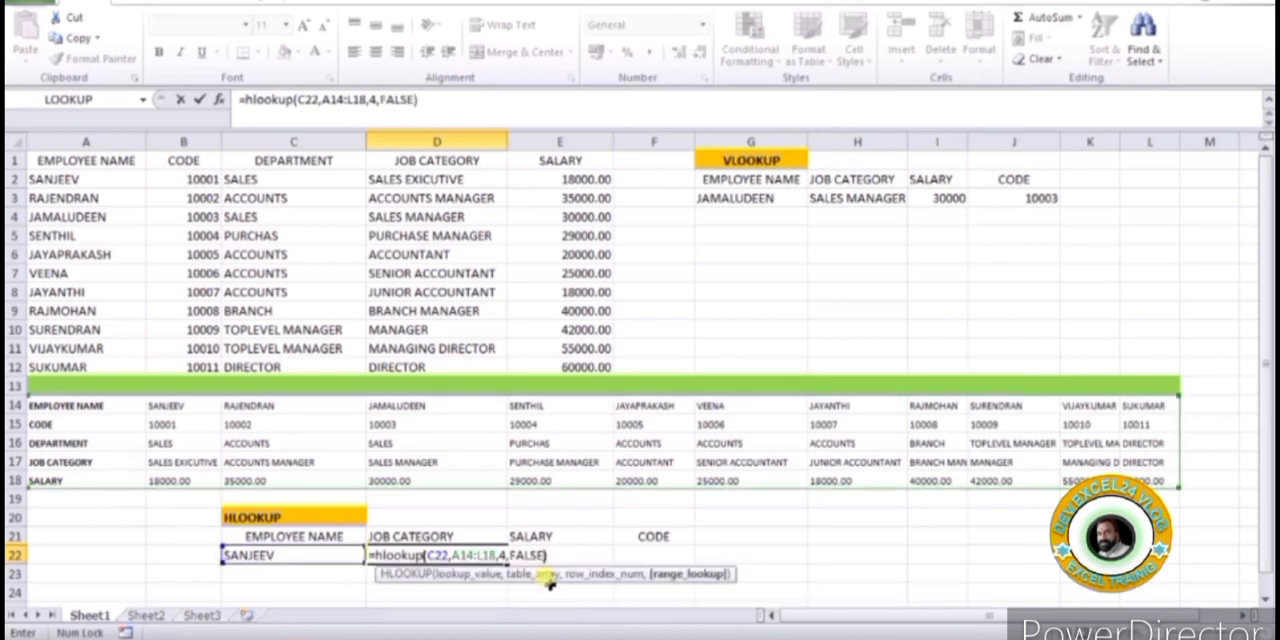
key("Return")
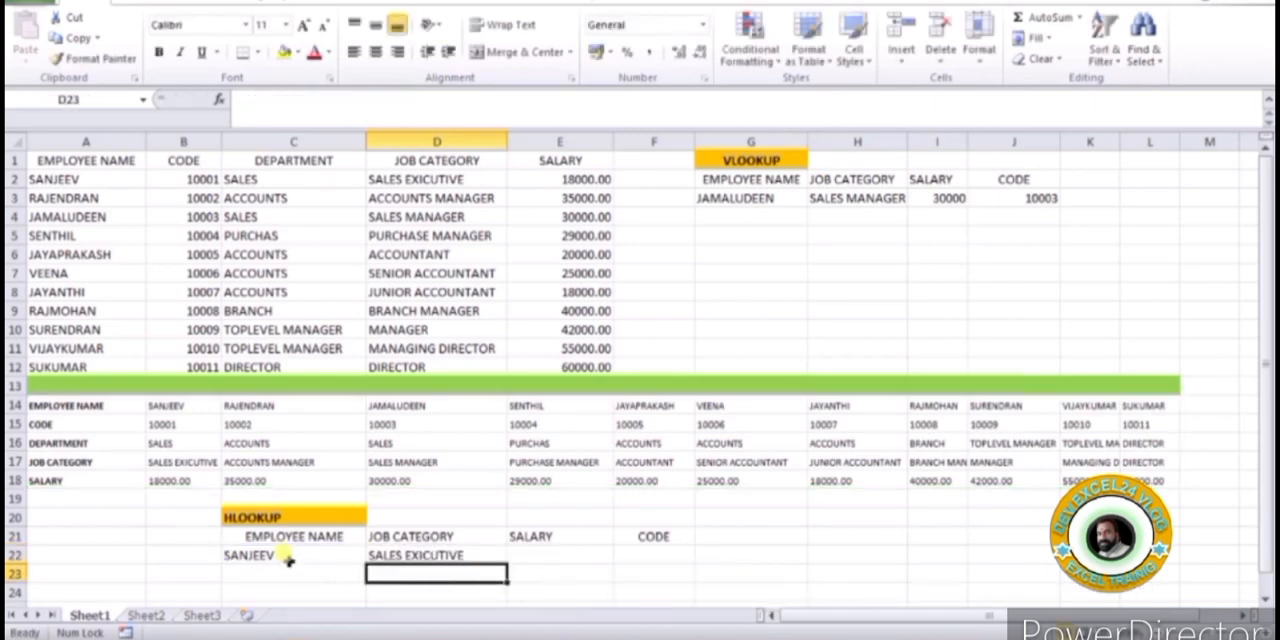
left_click(278, 549)
left_click(420, 555)
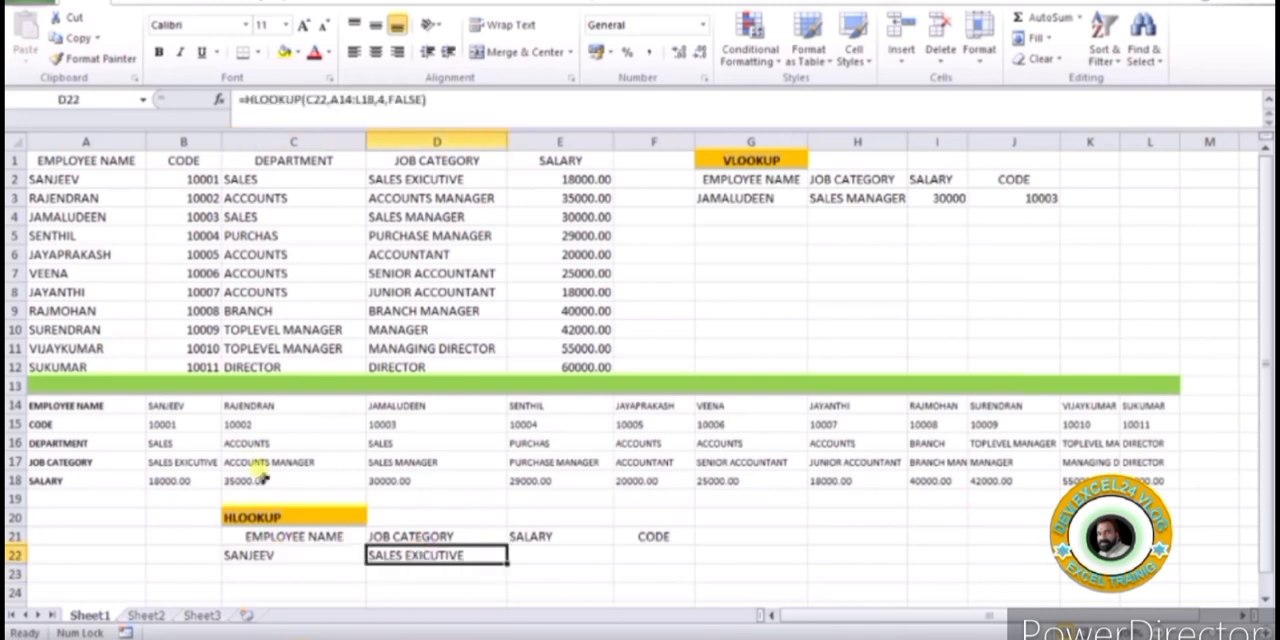
left_click(183, 407)
left_click(188, 462)
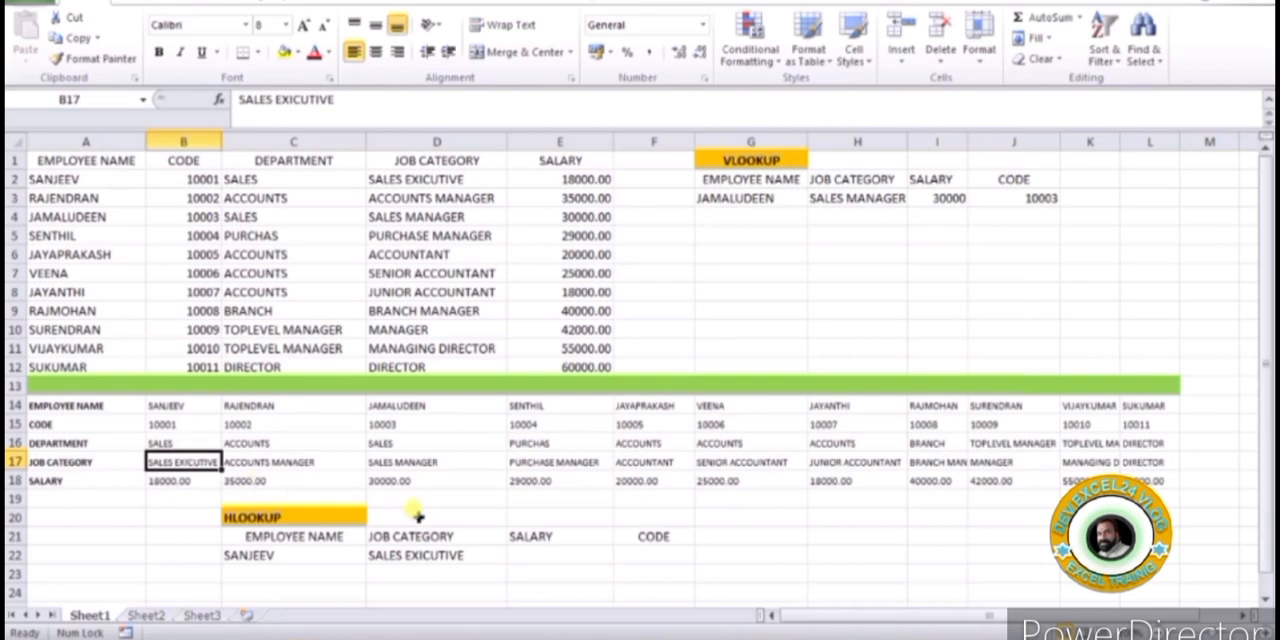
Copy the text of the HLOOKUP formula from D22 into E22 under SALARY, keeping its references to C22 and A14:L18
left_click(530, 550)
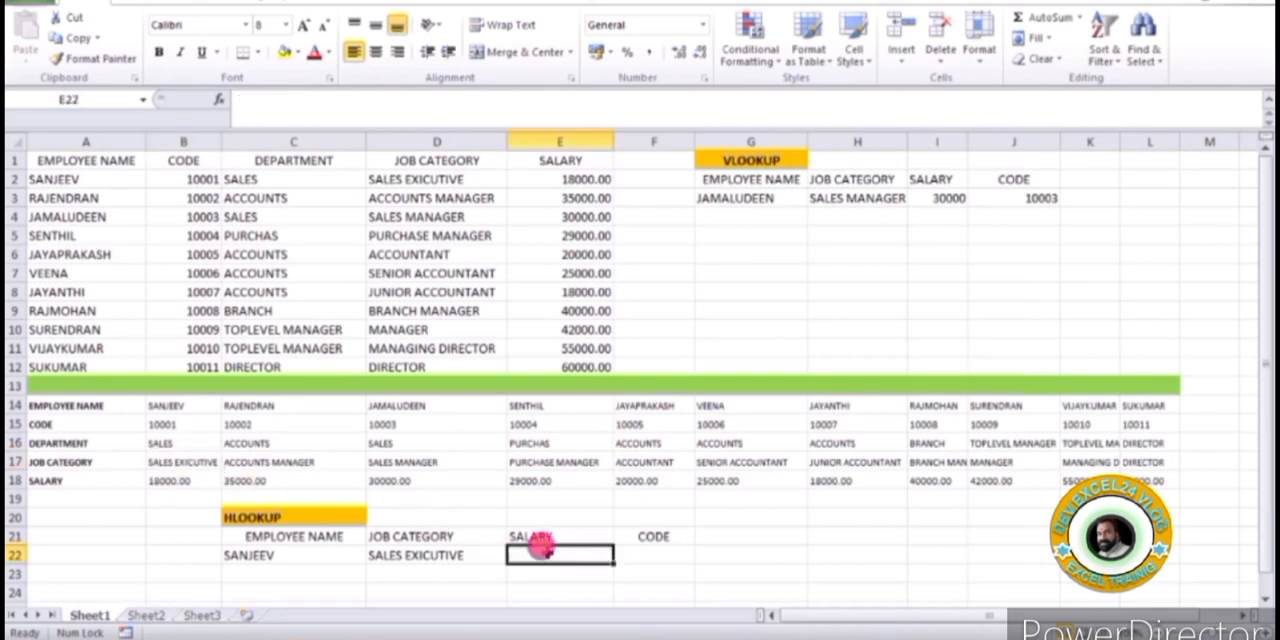
left_click(440, 548)
left_click_drag(450, 100, 190, 102)
key("ctrl+c")
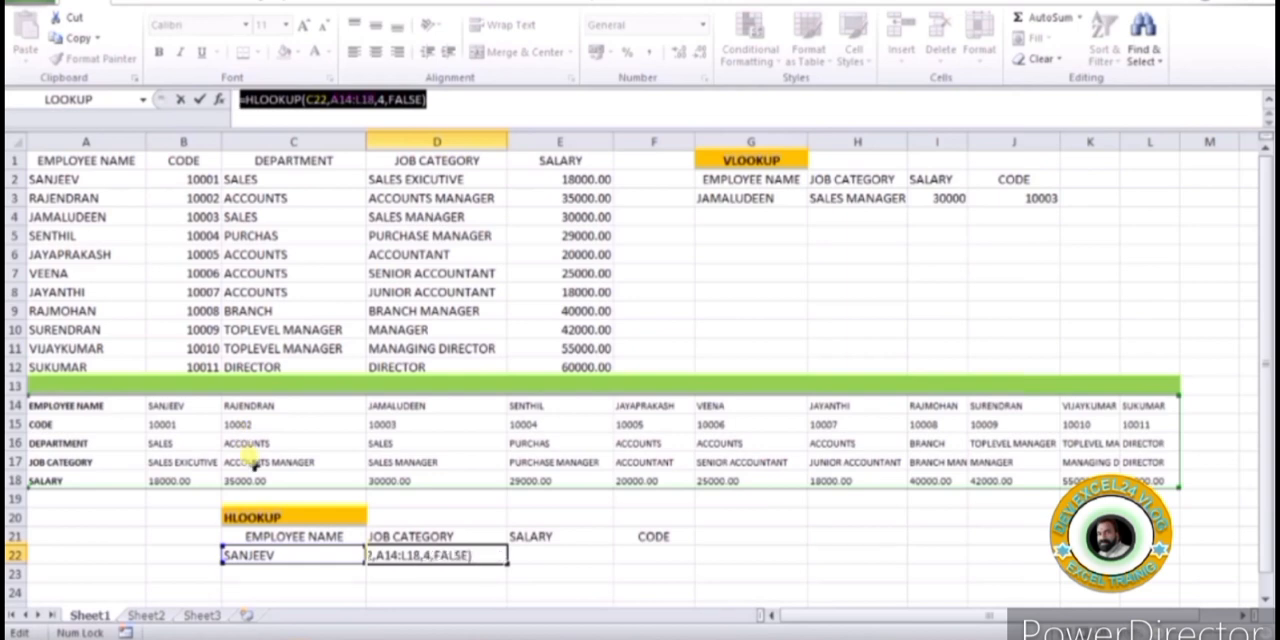
key("ctrl+Return")
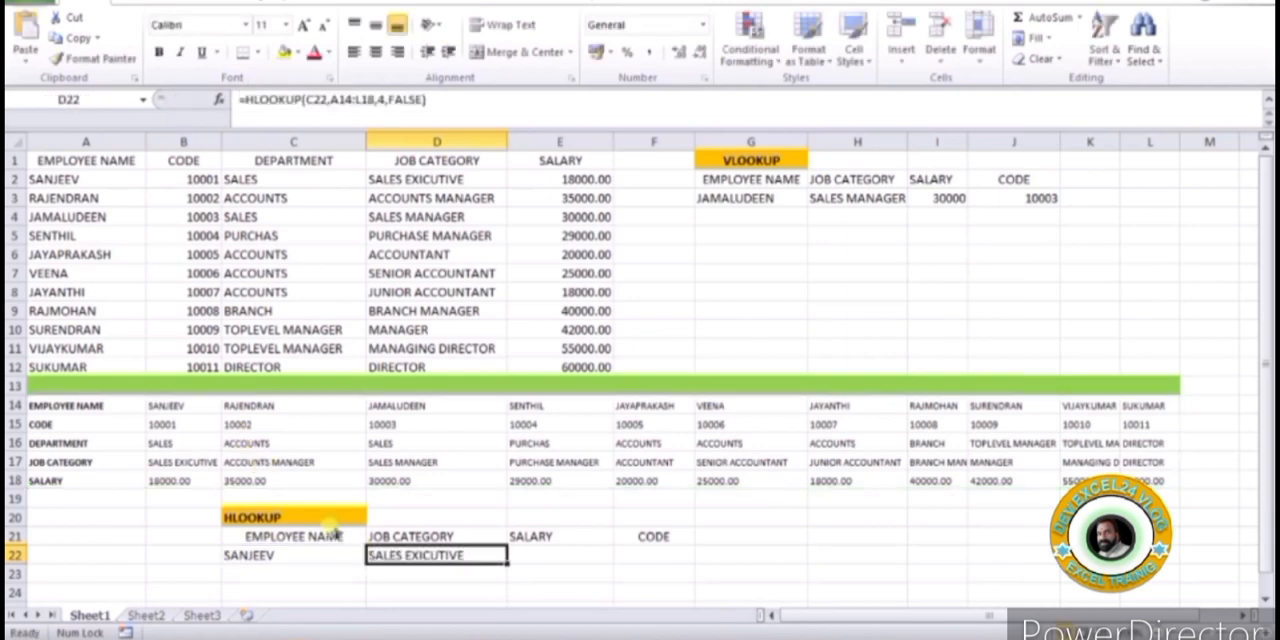
left_click(595, 555)
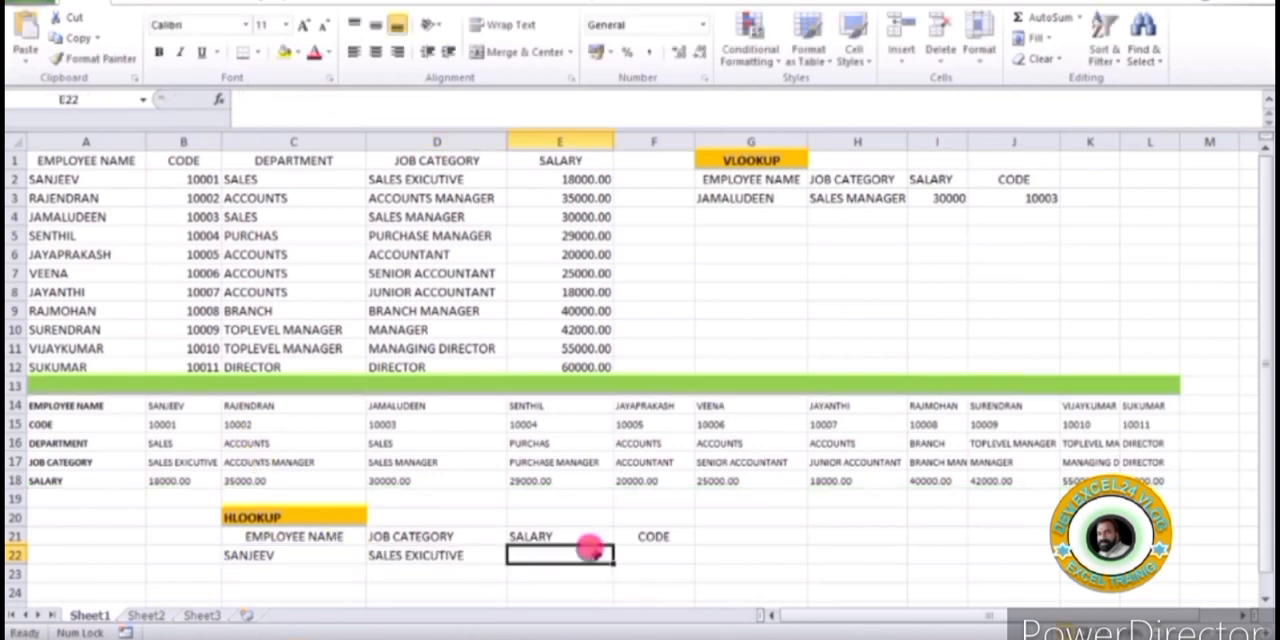
left_click(437, 100)
key("ctrl+v")
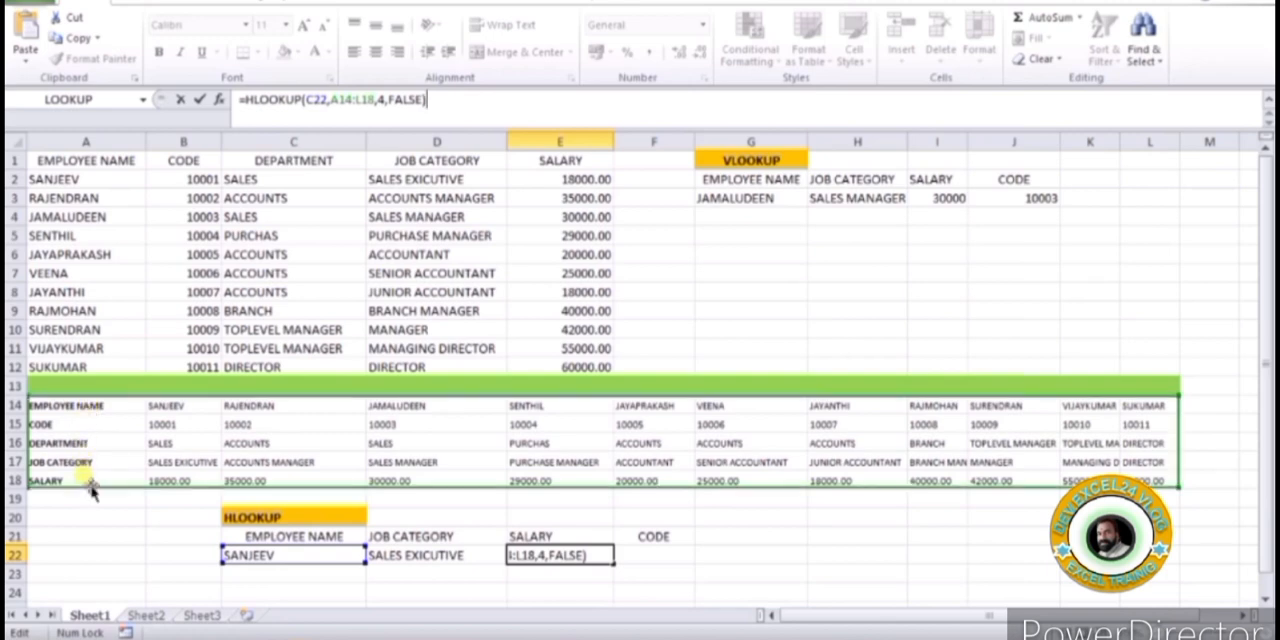
Set the row index of the HLOOKUP formula in E22 to 5 so it looks up the salary
left_click(378, 96)
key("BackSpace")
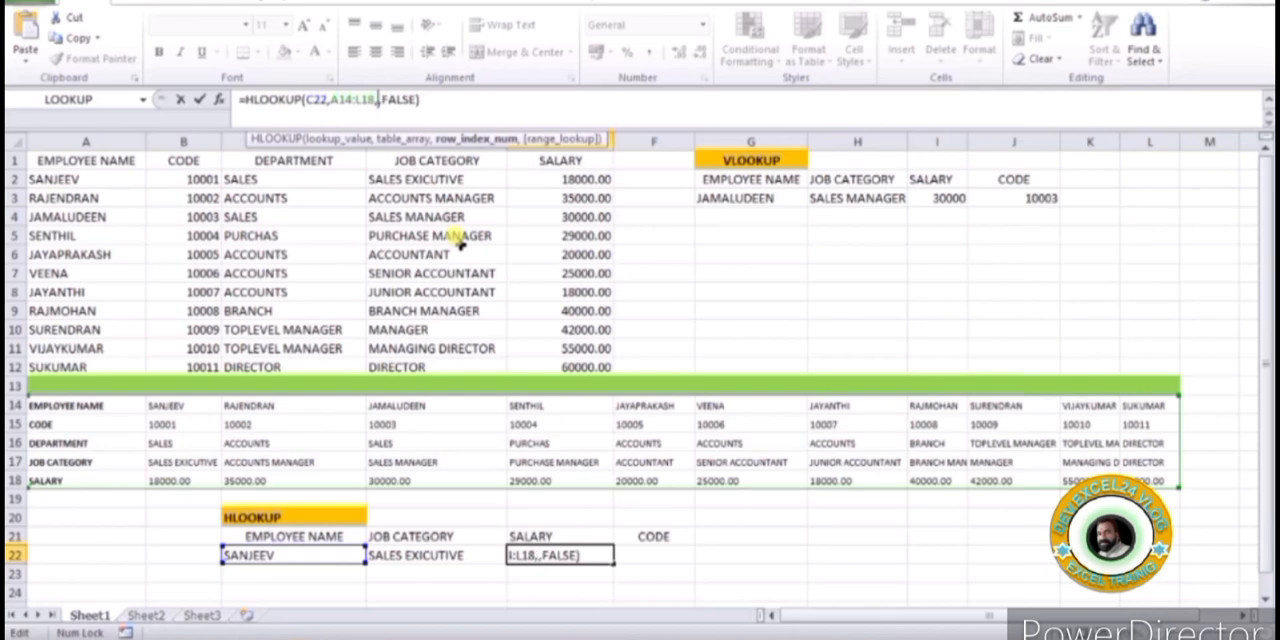
type("5")
key("Return")
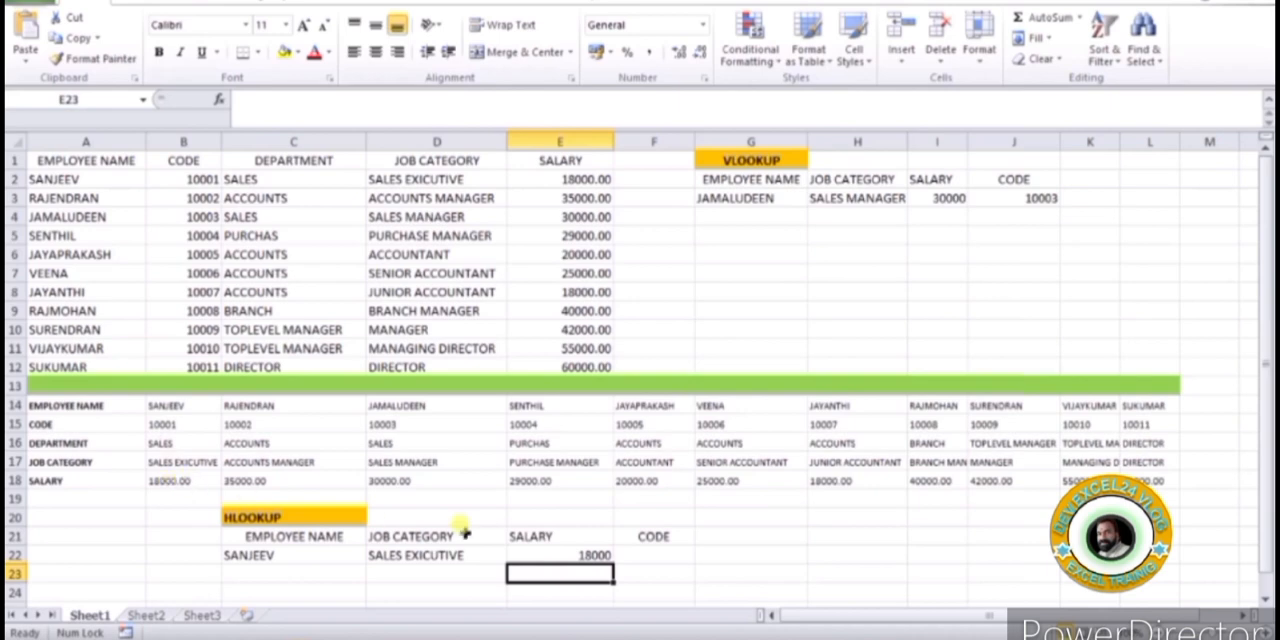
Copy the text of the HLOOKUP formula from E22 into F22 under CODE, keeping its references to C22 and A14:L18
left_click(656, 552)
left_click(587, 552)
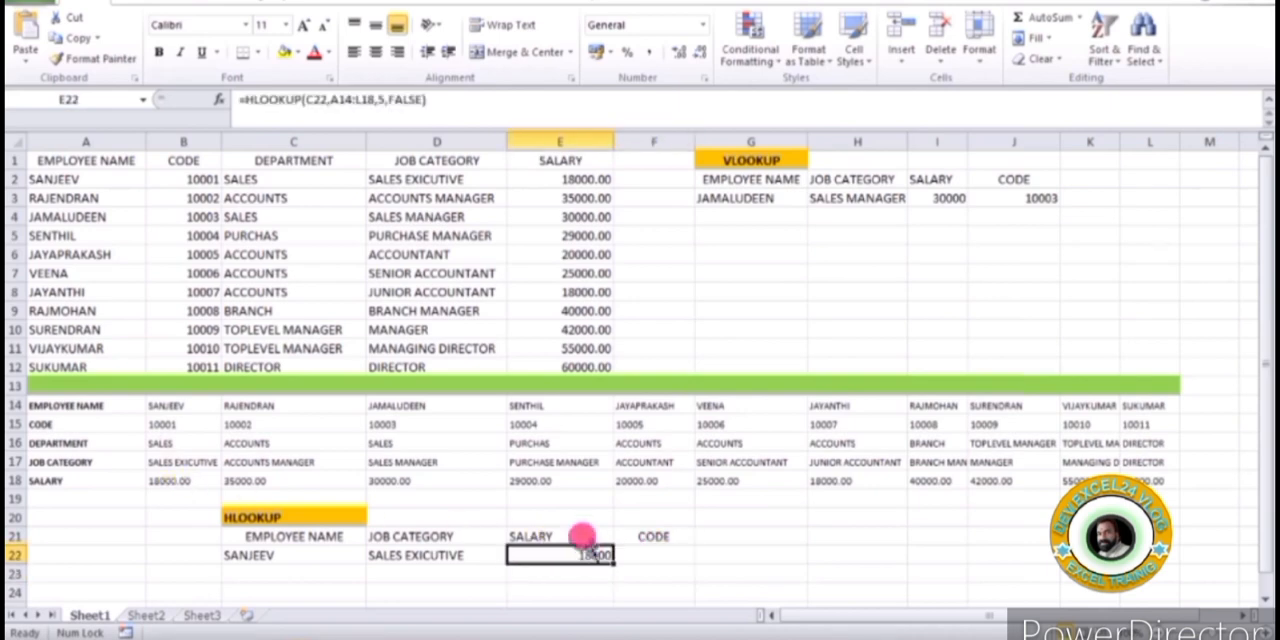
left_click_drag(474, 100, 298, 91)
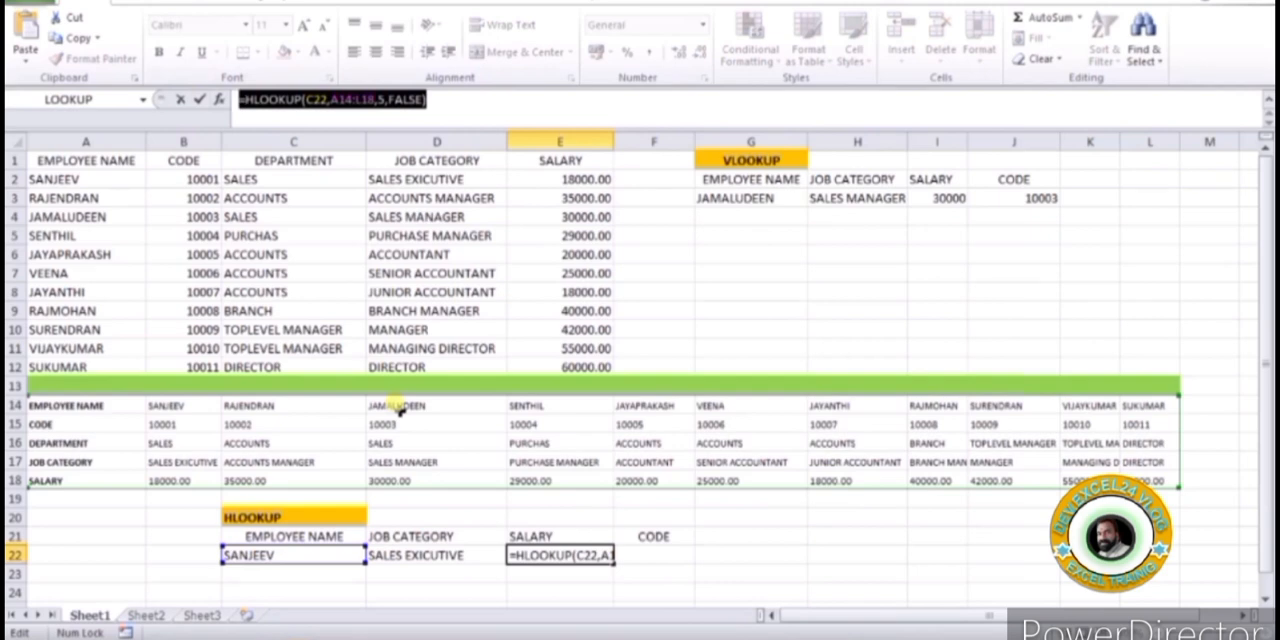
key("Escape")
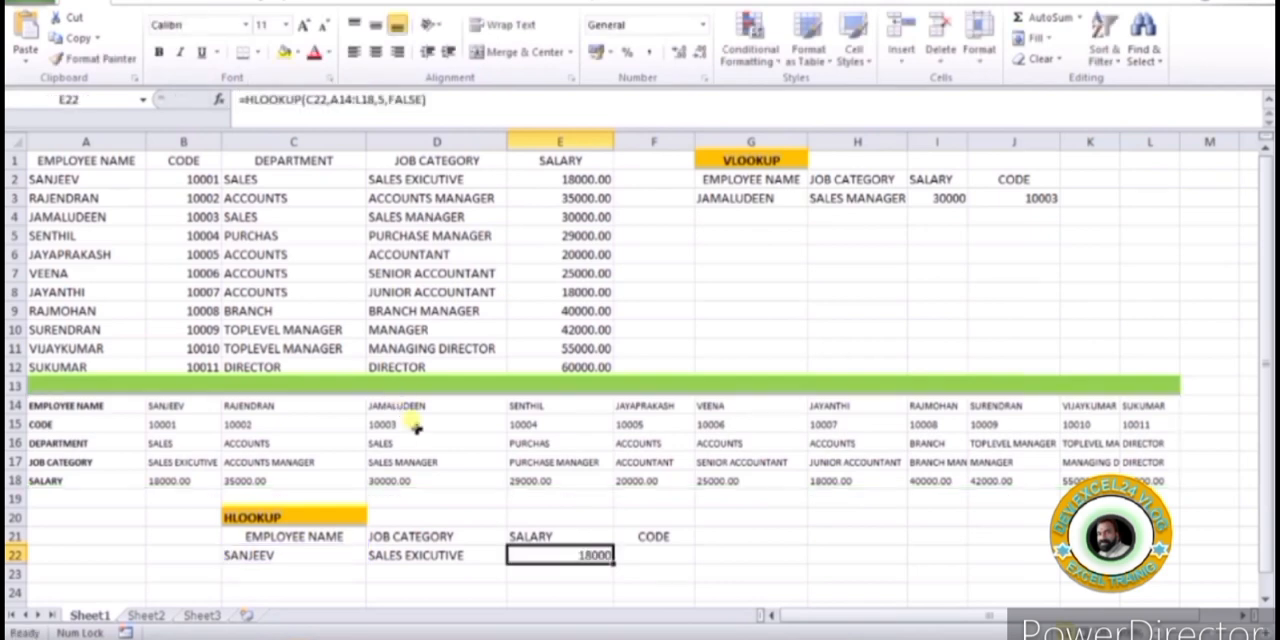
left_click(640, 550)
left_click(519, 106)
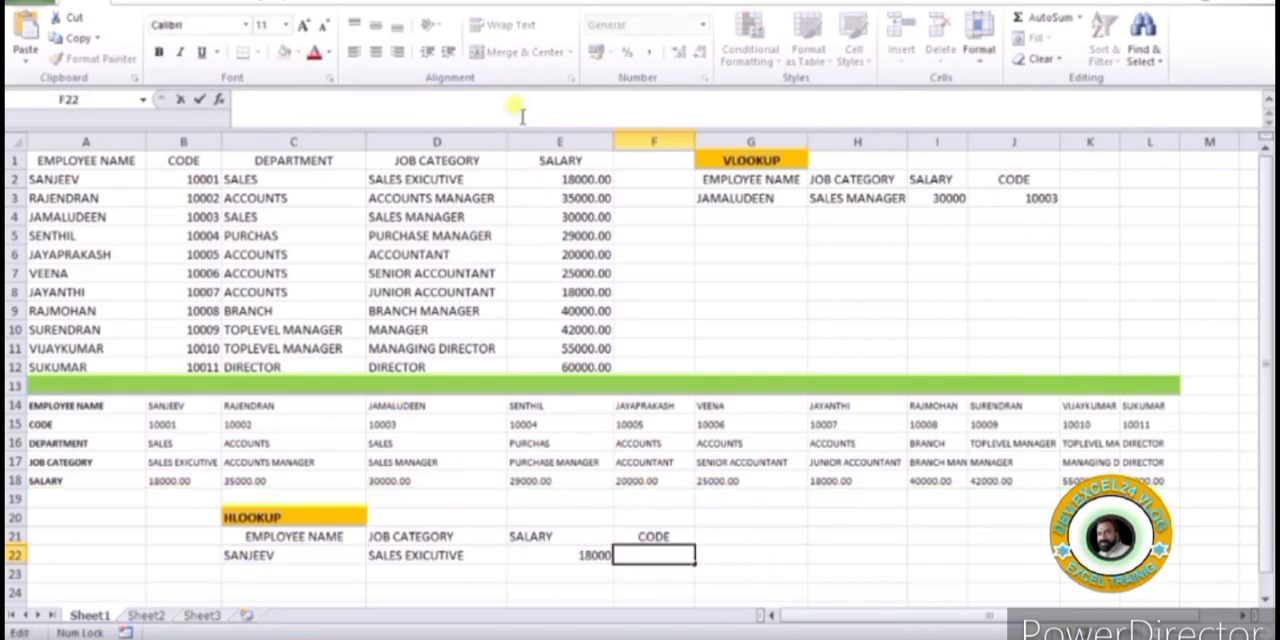
key("ctrl+v")
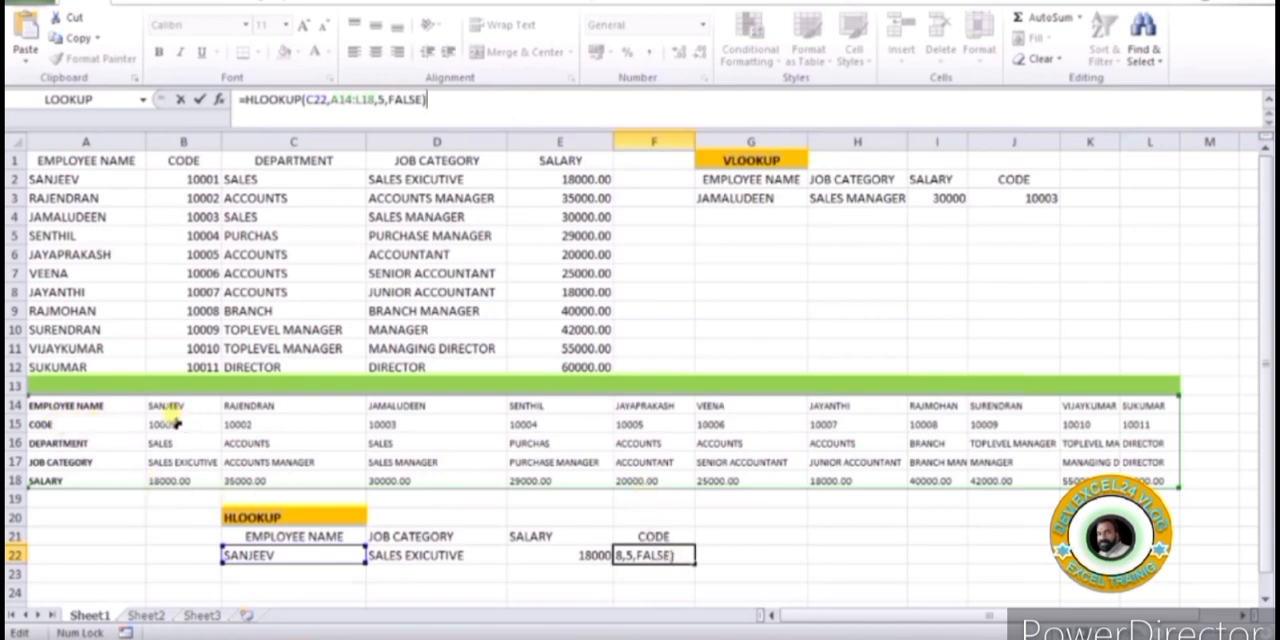
Set the row index of the HLOOKUP formula in F22 to 2 so it looks up the employee code
left_click(379, 101)
key("Delete")
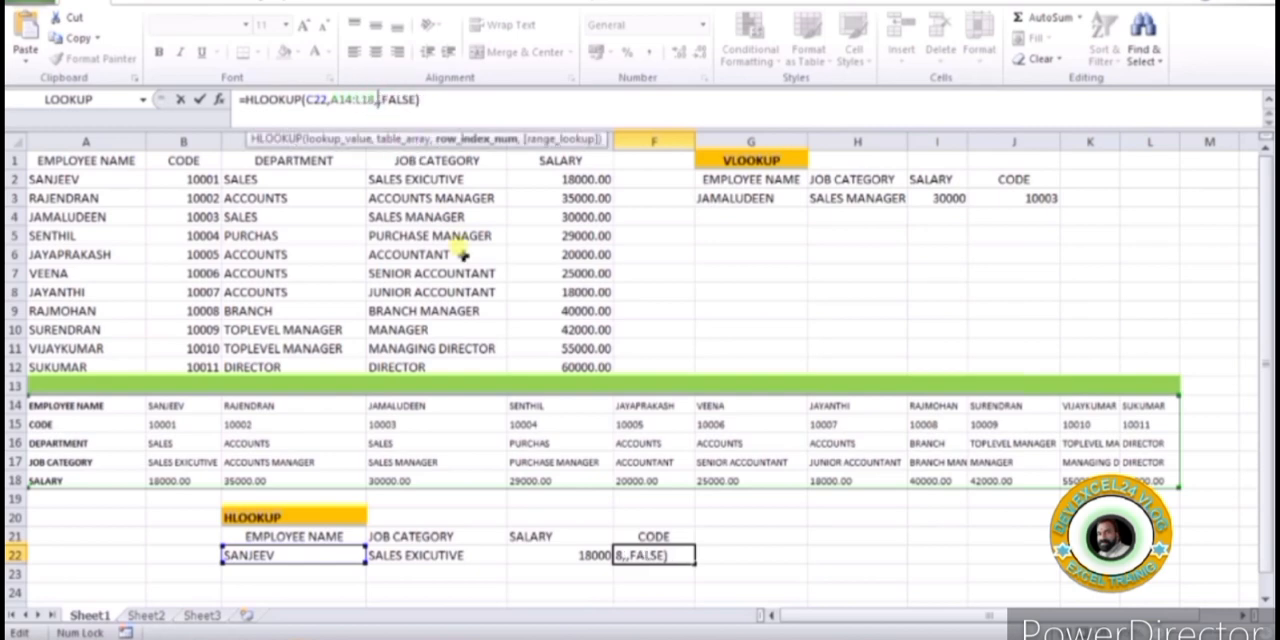
type("2")
key("Return")
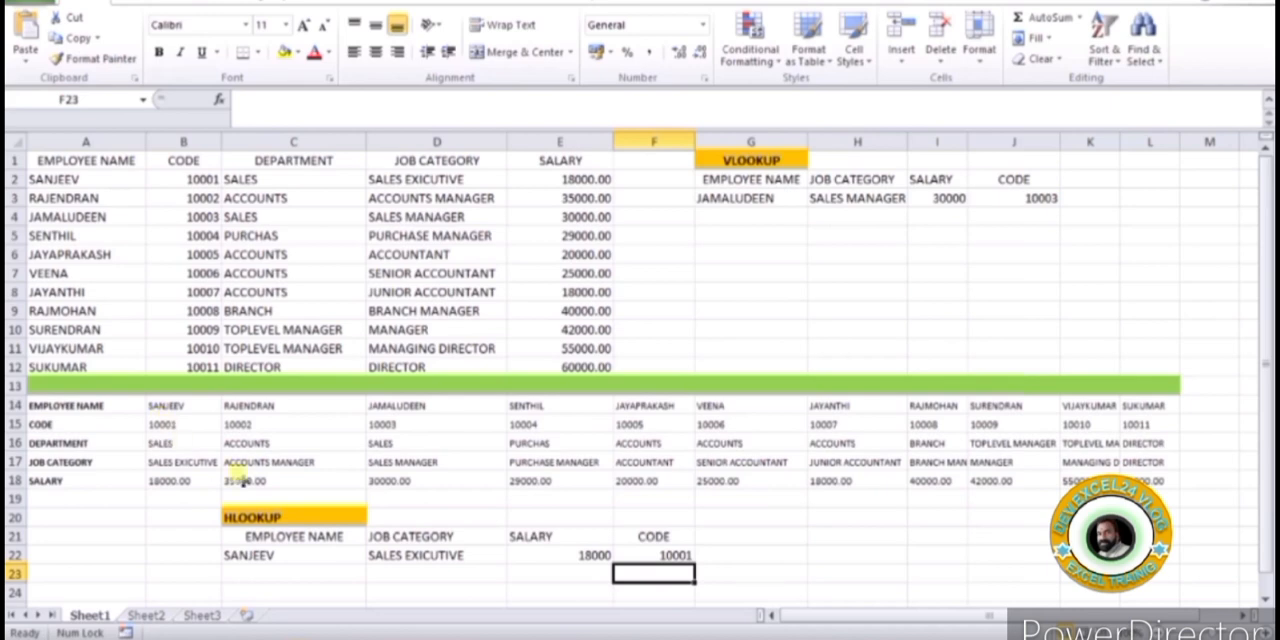
Copy the employee name from D14 into the lookup cell C22 to test the HLOOKUP formulas
left_click(390, 404)
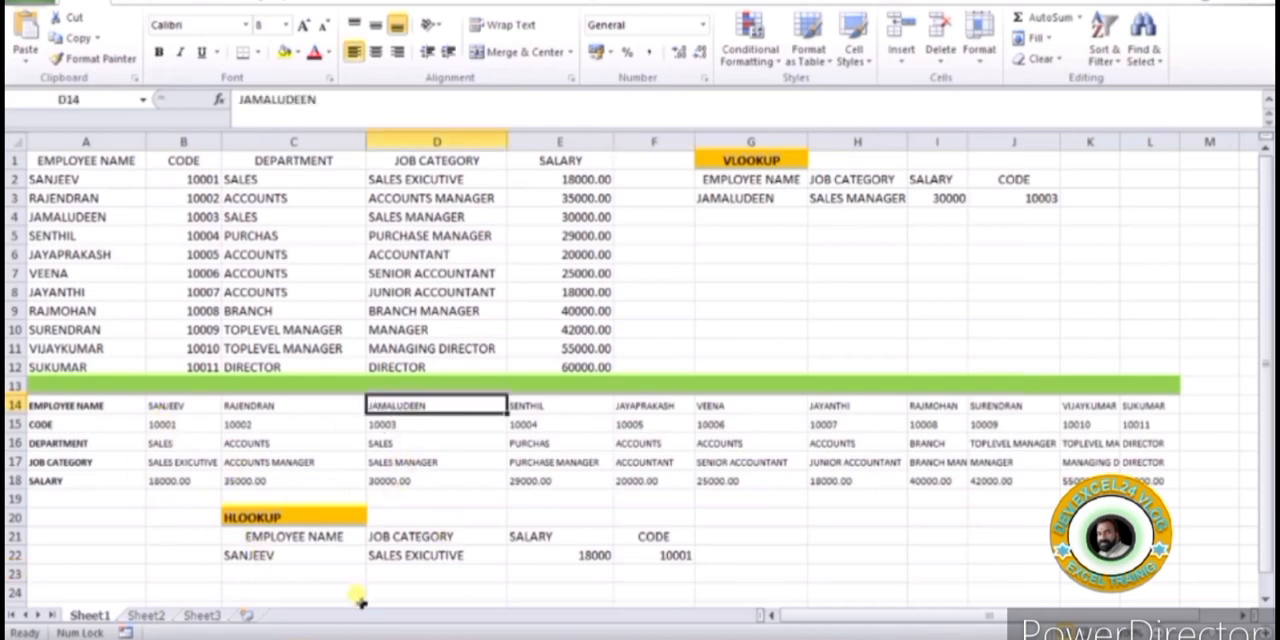
key("ctrl+c")
left_click(257, 552)
key("ctrl+v")
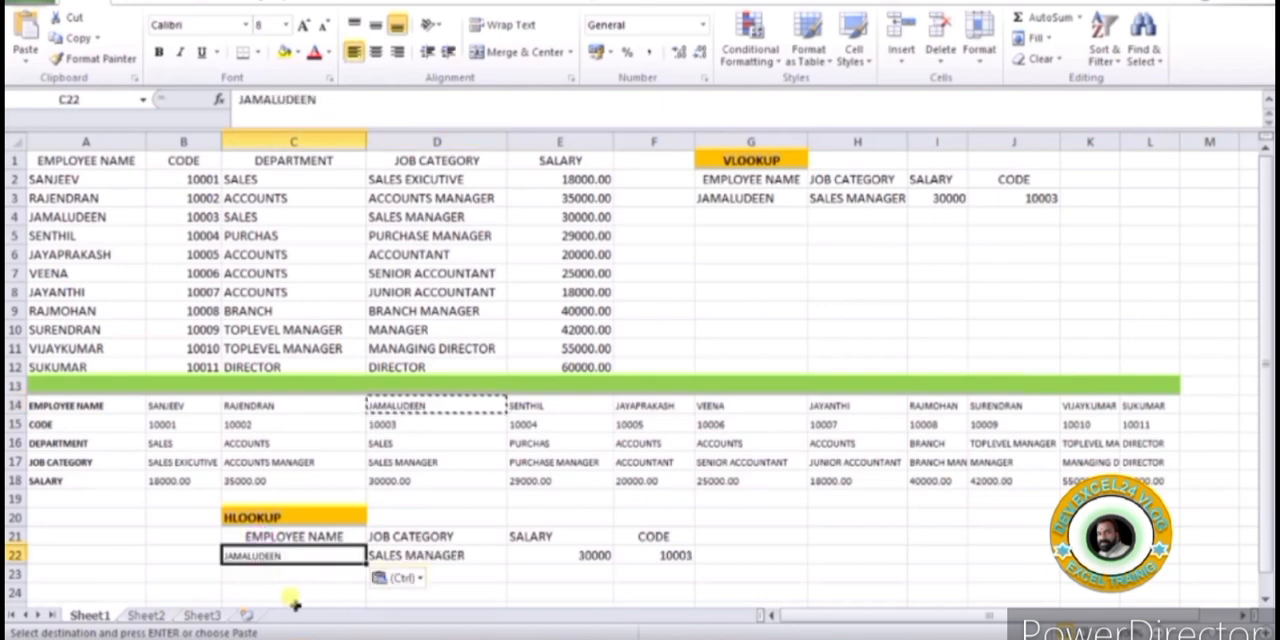
key("Escape")
left_click(825, 570)
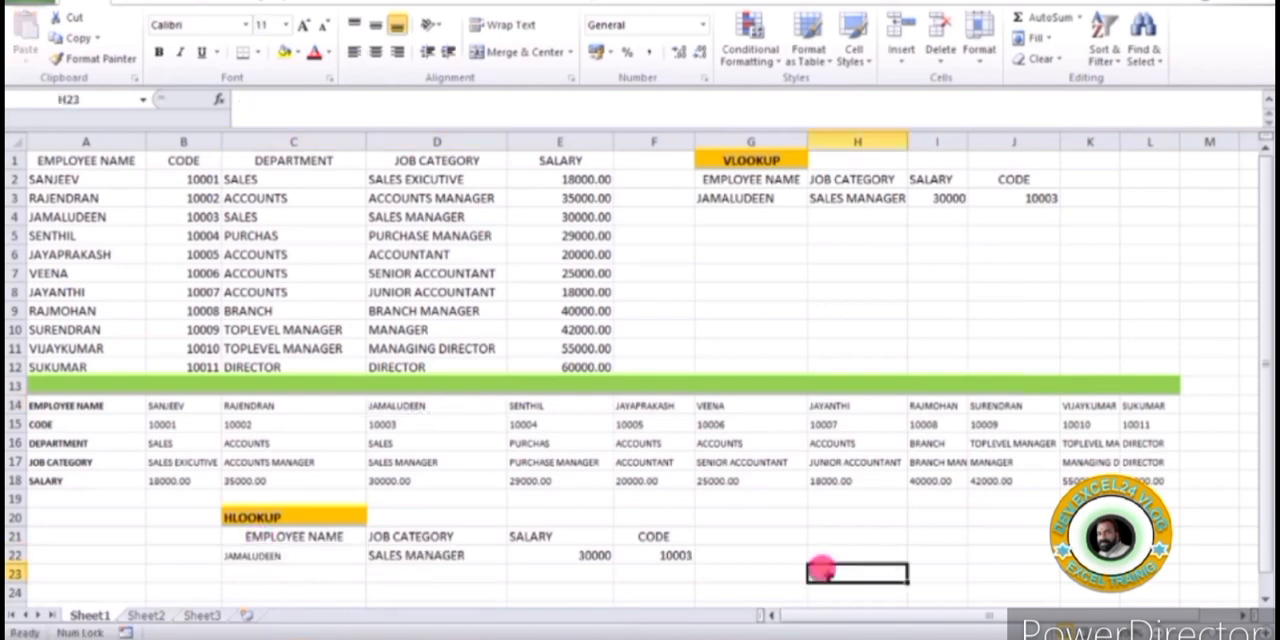
Compare the code, job category and salary returned in D22:F22 with that employee's entries in column D of the horizontal table
left_click(272, 558)
left_click(437, 402)
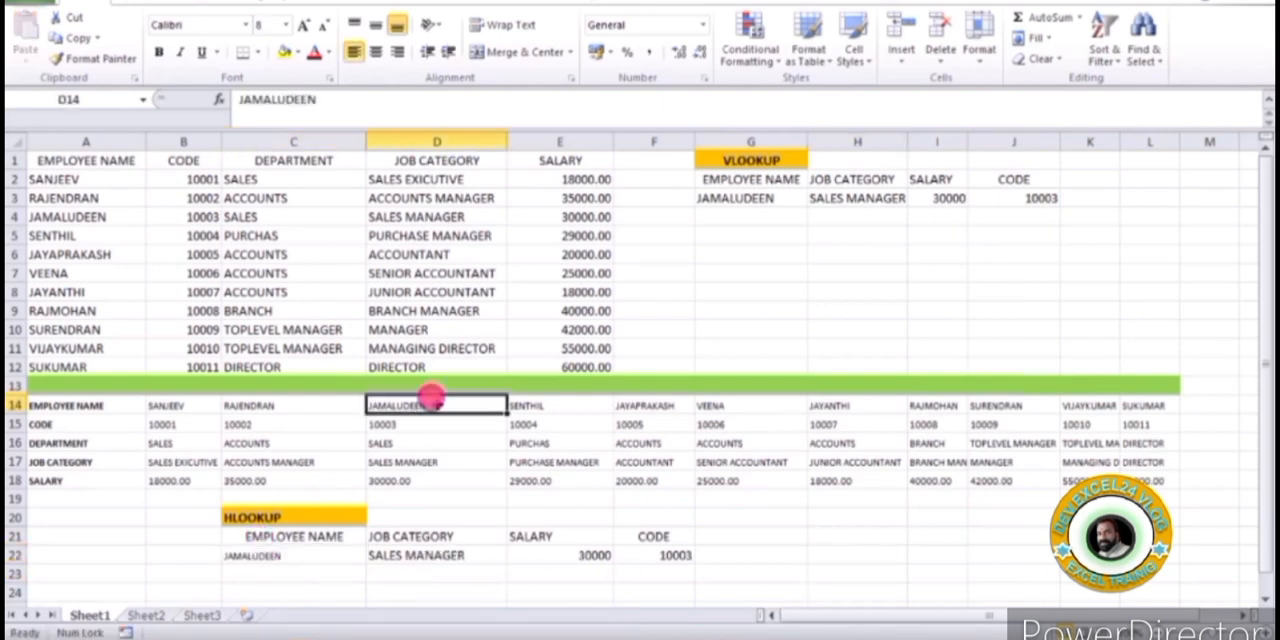
left_click(393, 424)
left_click(665, 553)
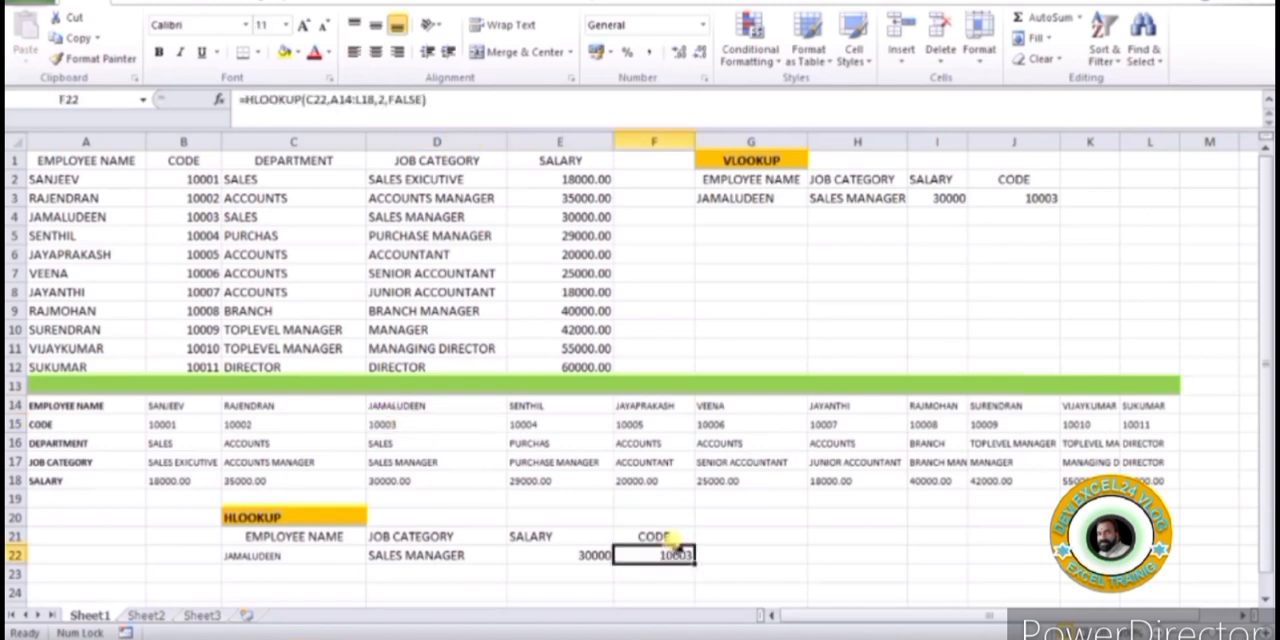
left_click(433, 558)
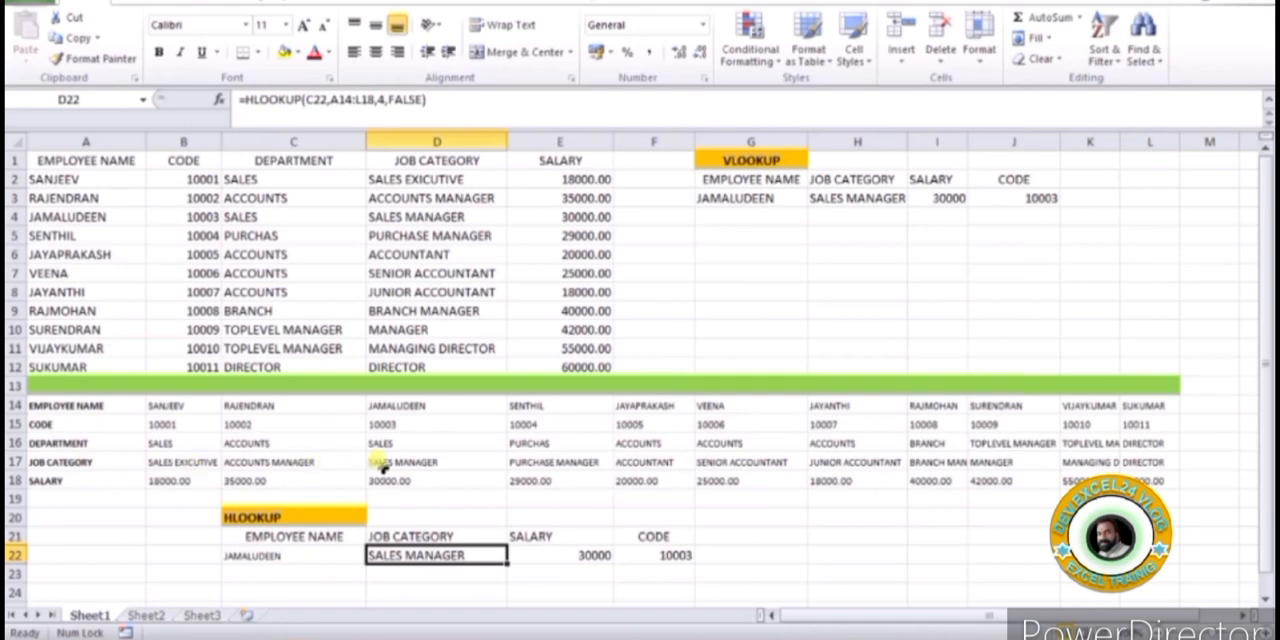
left_click(390, 462)
left_click(433, 556)
left_click(400, 462)
left_click(400, 481)
left_click(578, 552)
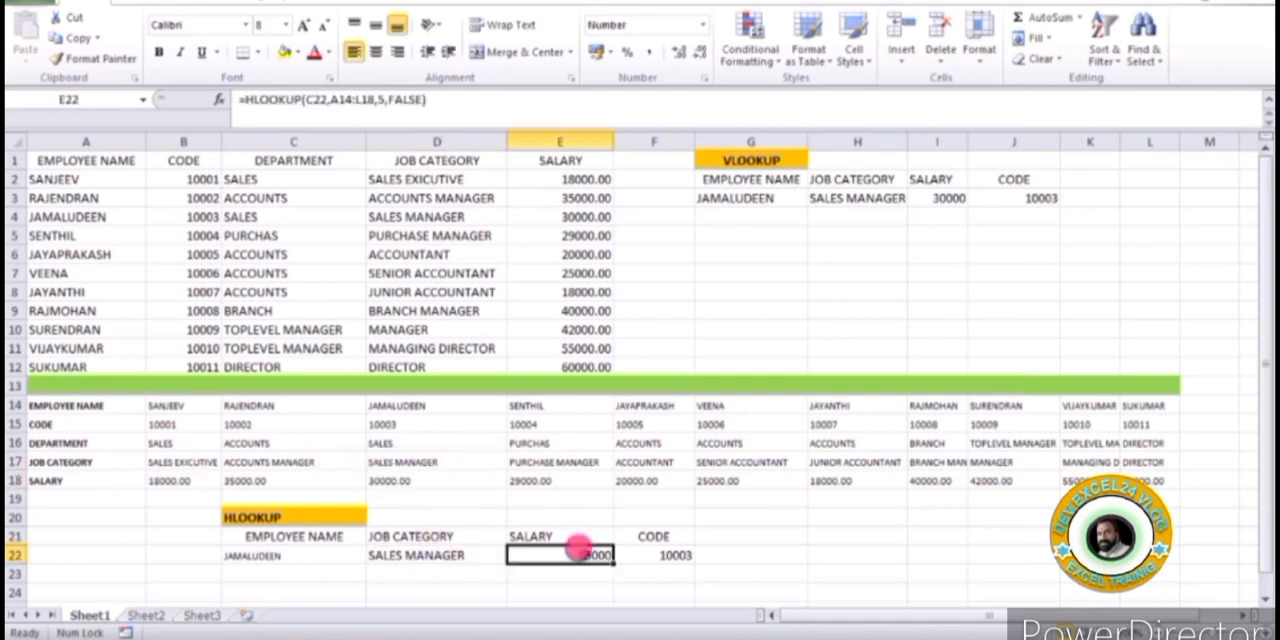
Replace the lookup name in C22 with the employee name copied from F14
left_click(640, 405)
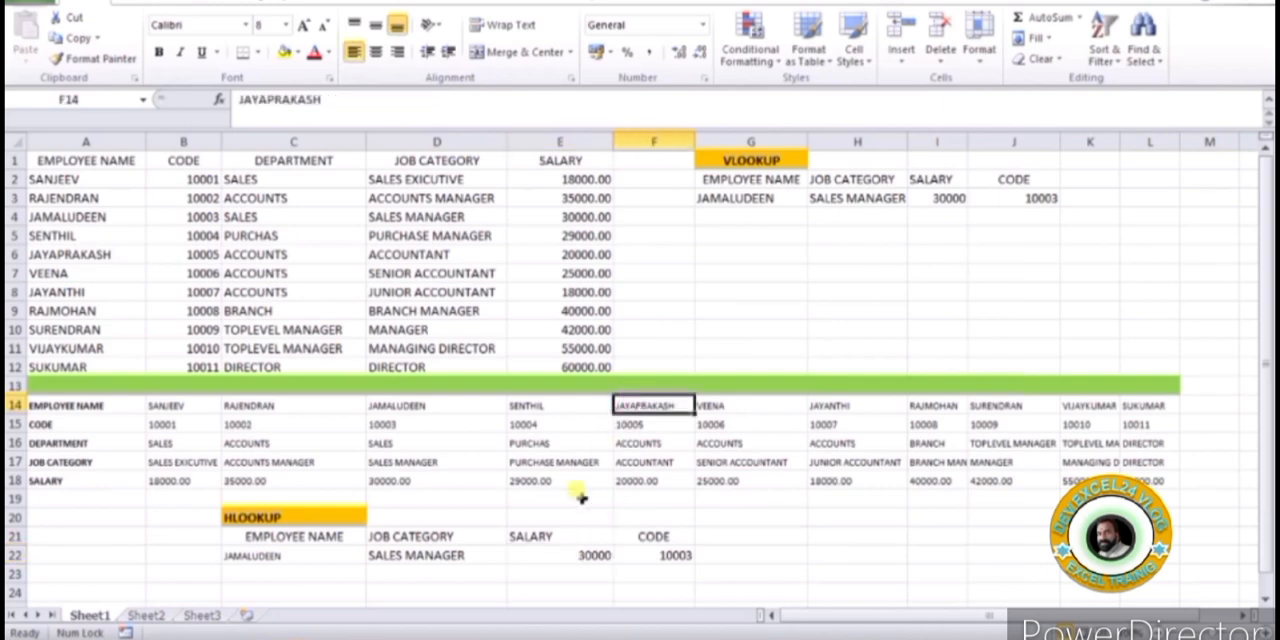
key("ctrl+c")
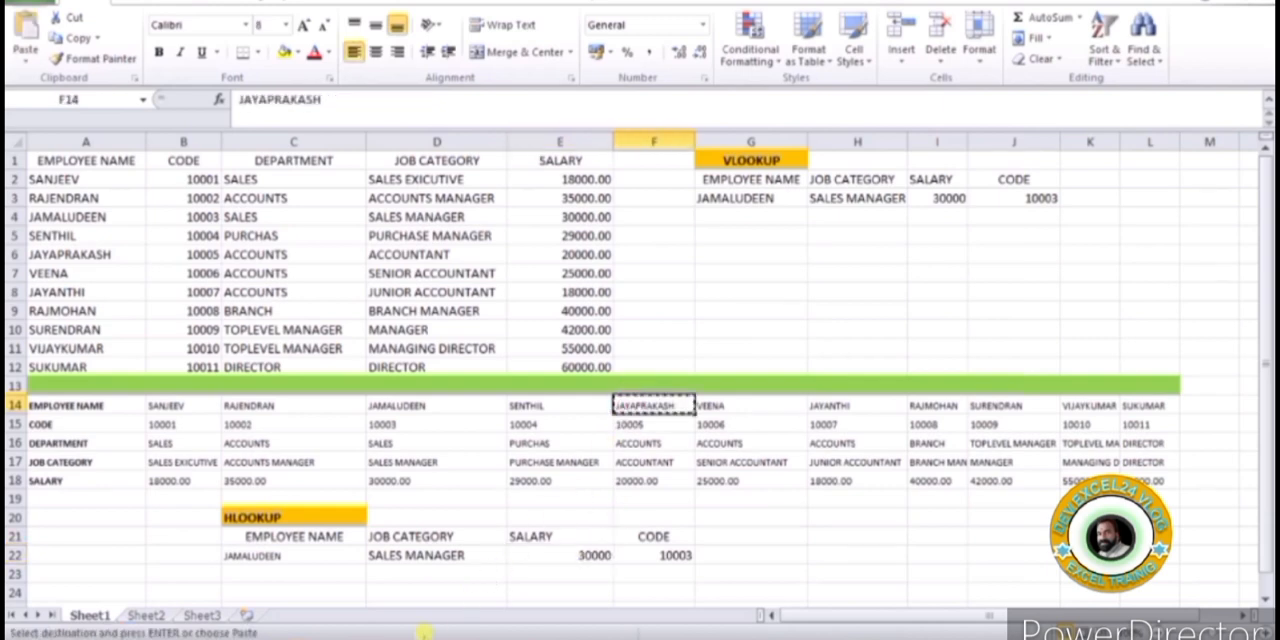
left_click(262, 558)
key("ctrl+v")
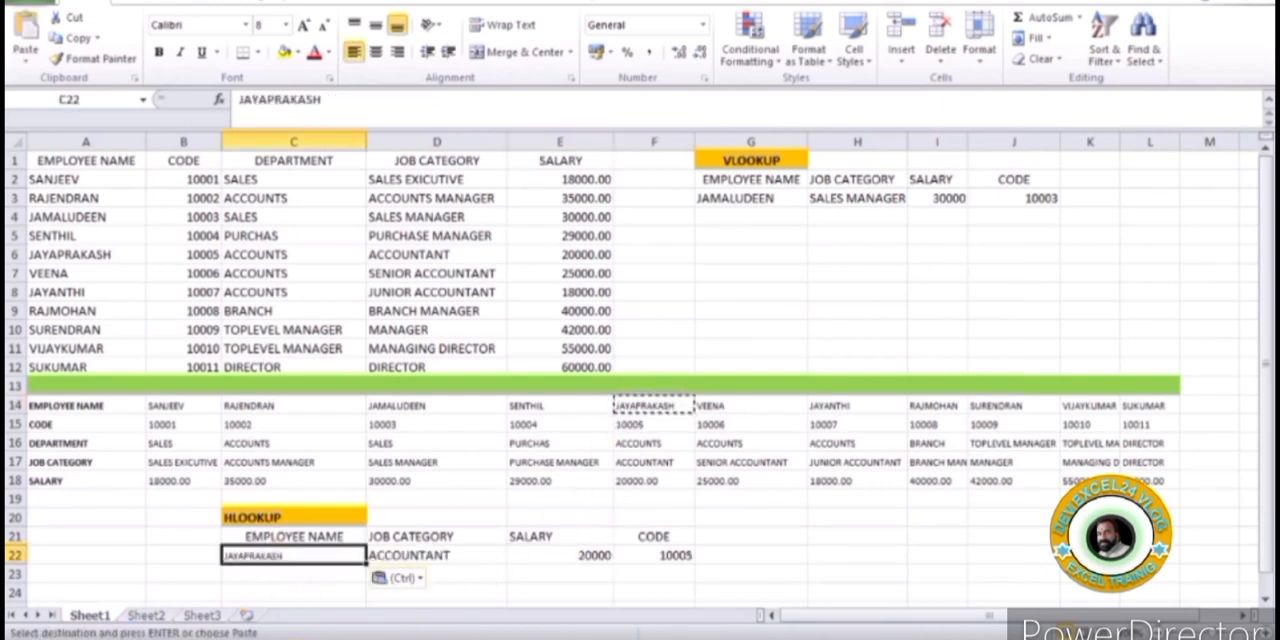
left_click(560, 592)
left_click(283, 557)
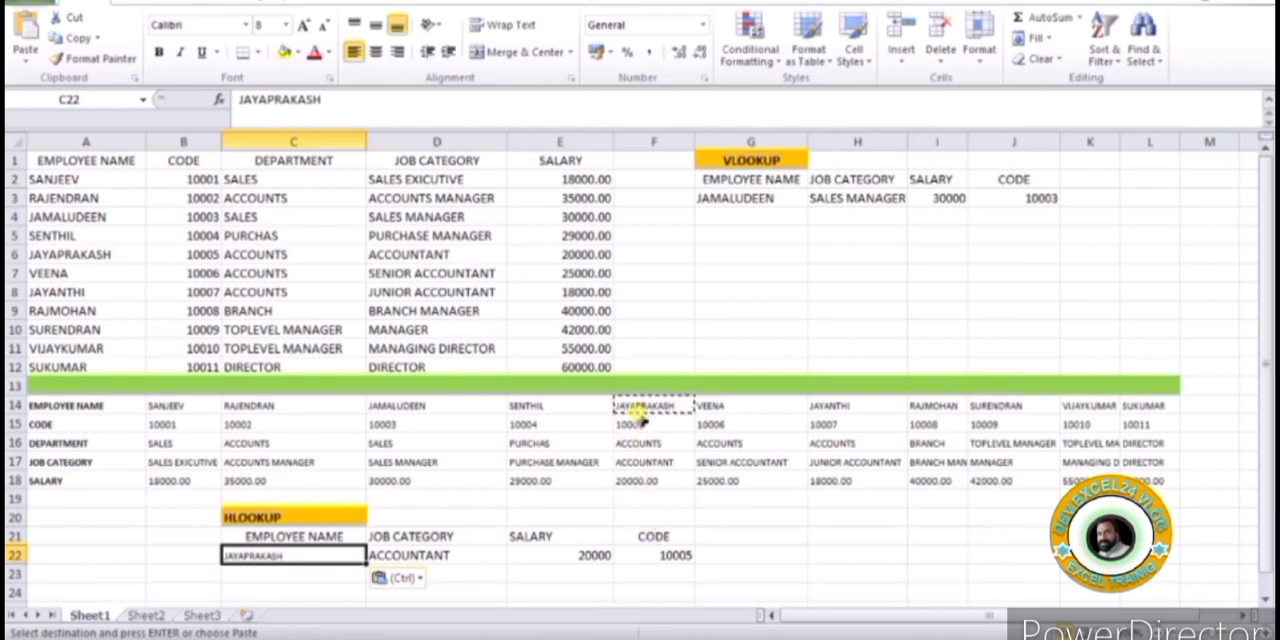
left_click(665, 570)
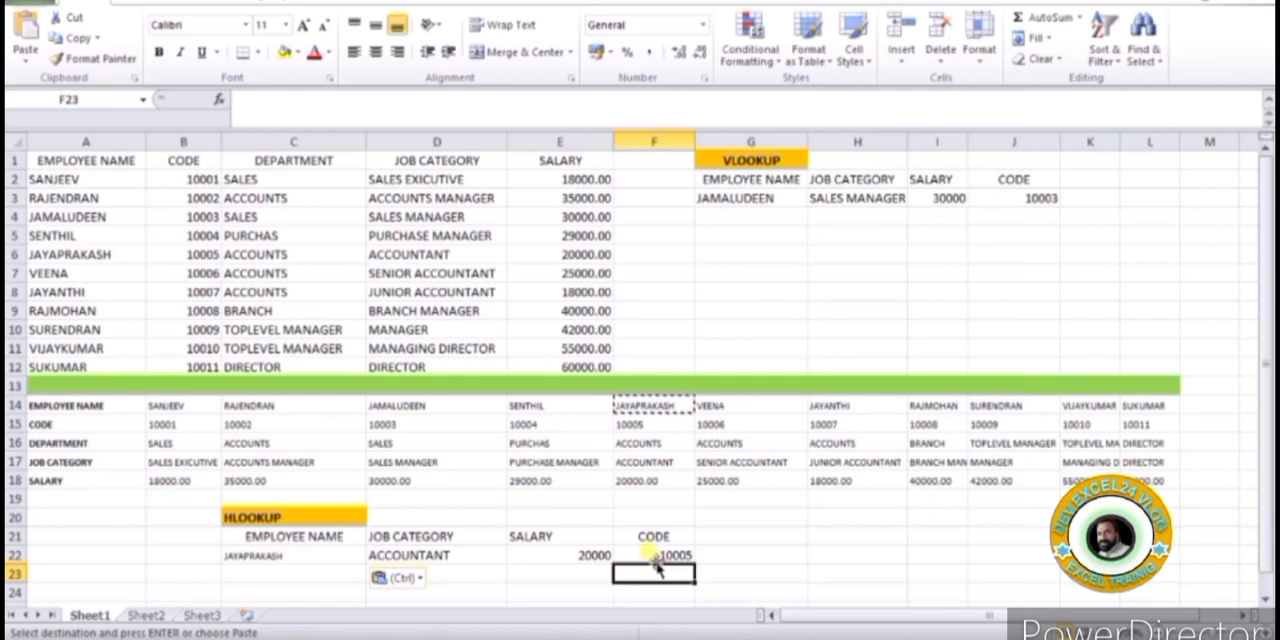
left_click(278, 519)
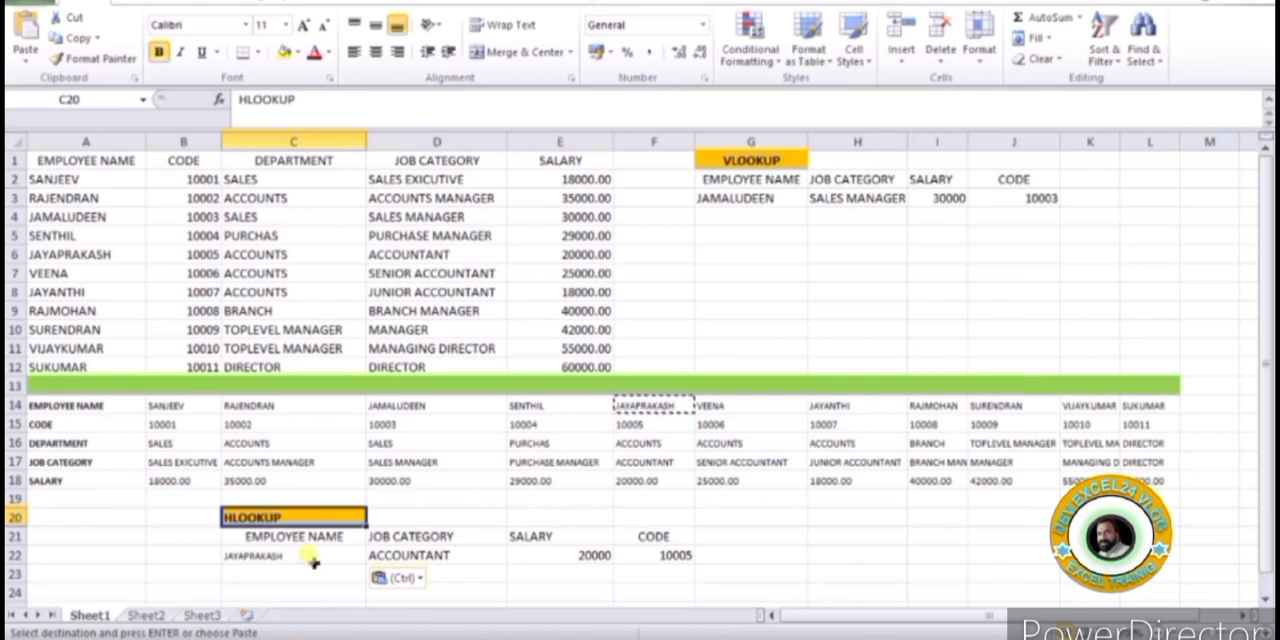
left_click(745, 162)
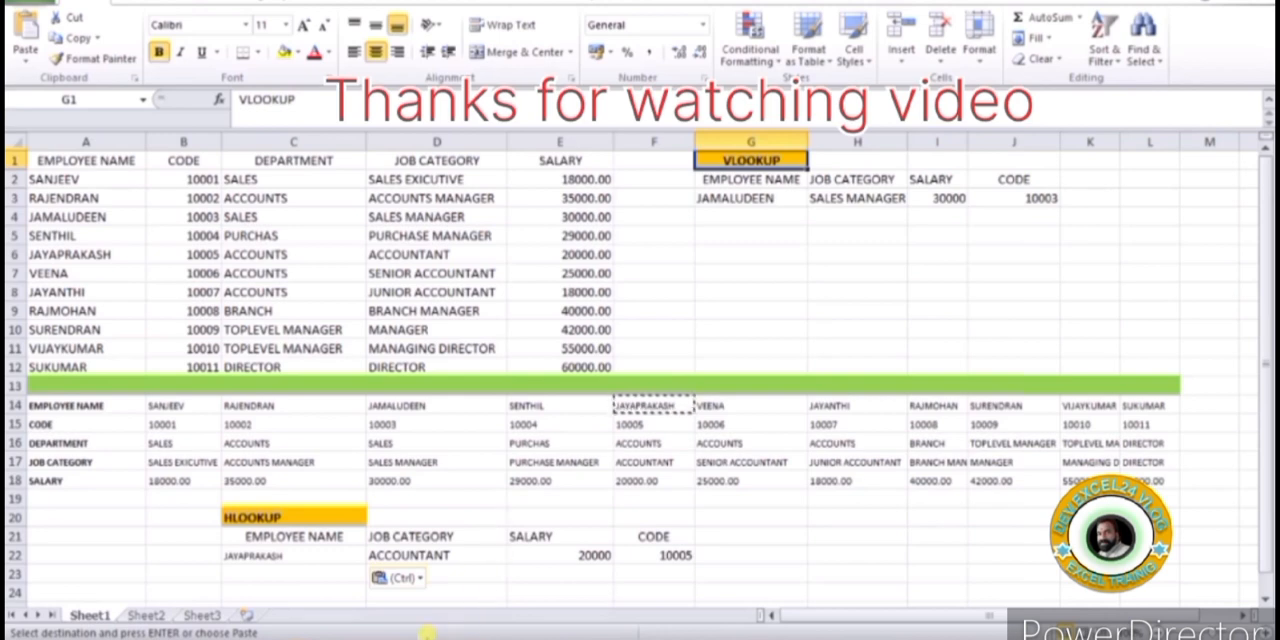
left_click(326, 508)
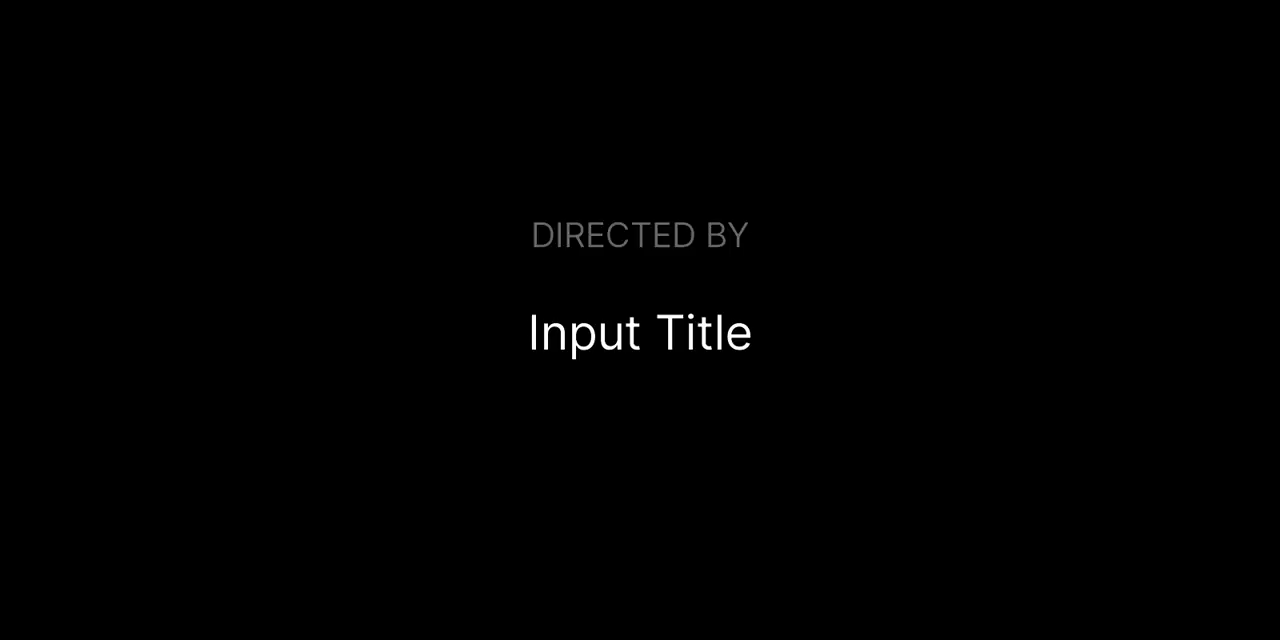